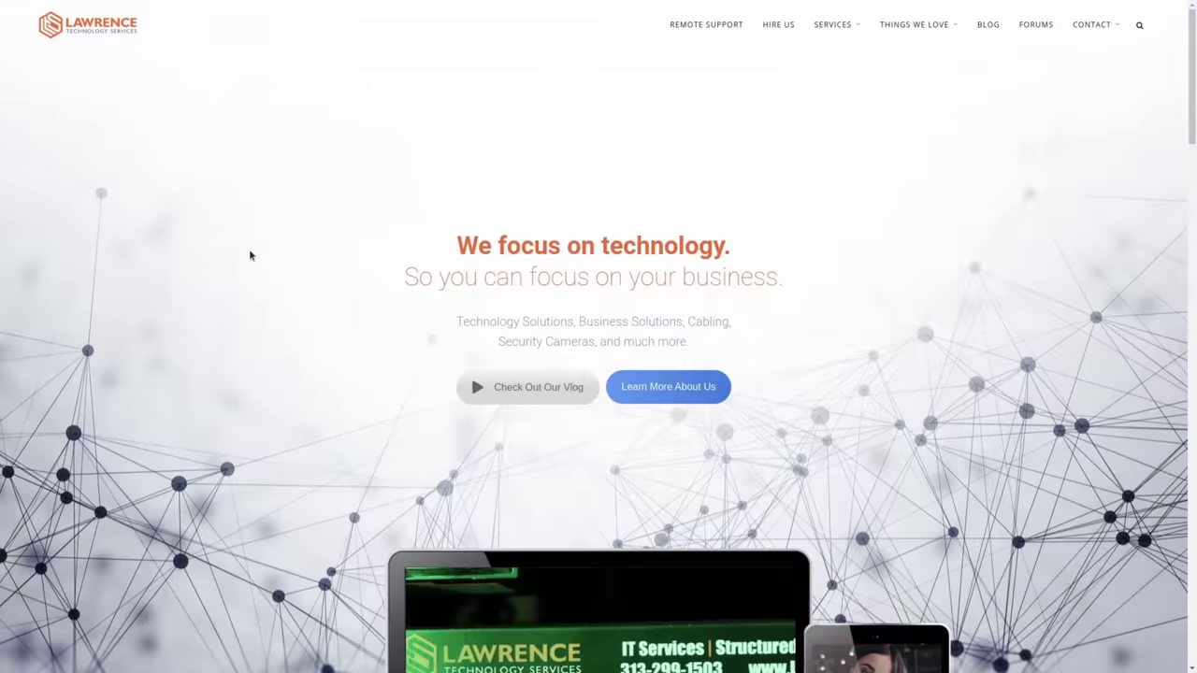
# Open the Hire Us page of the Lawrence Technology Services website and look through its content
pyautogui.click(791, 28)
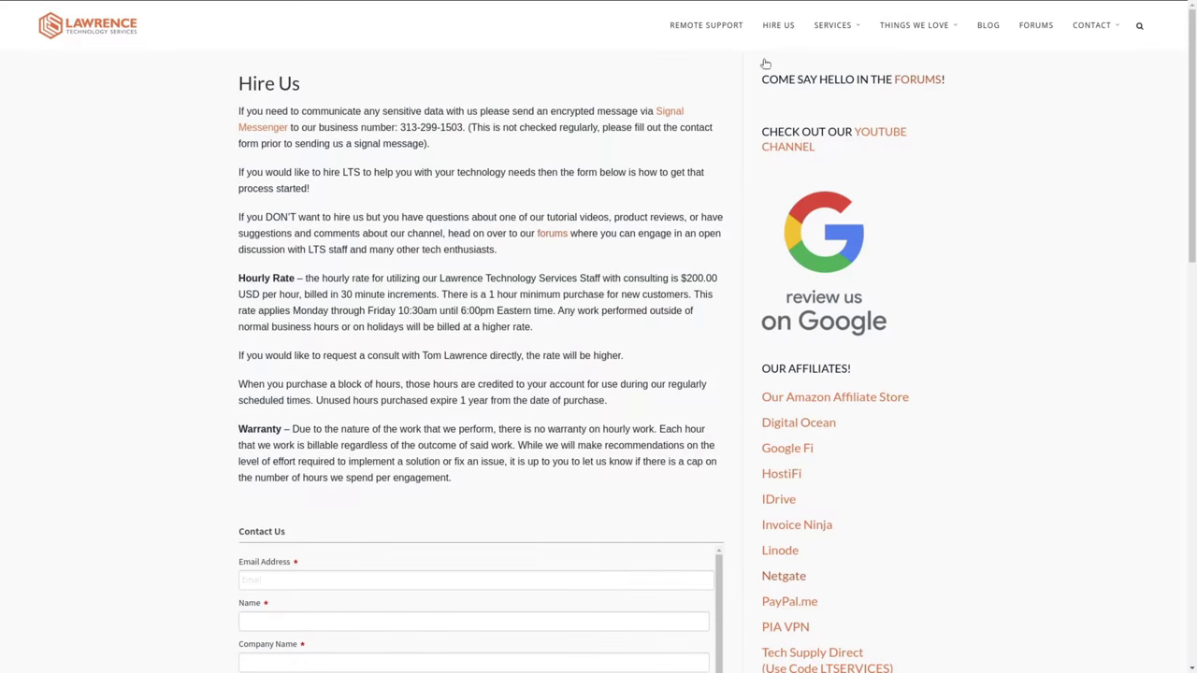
pyautogui.scroll(-6, 622, 271)
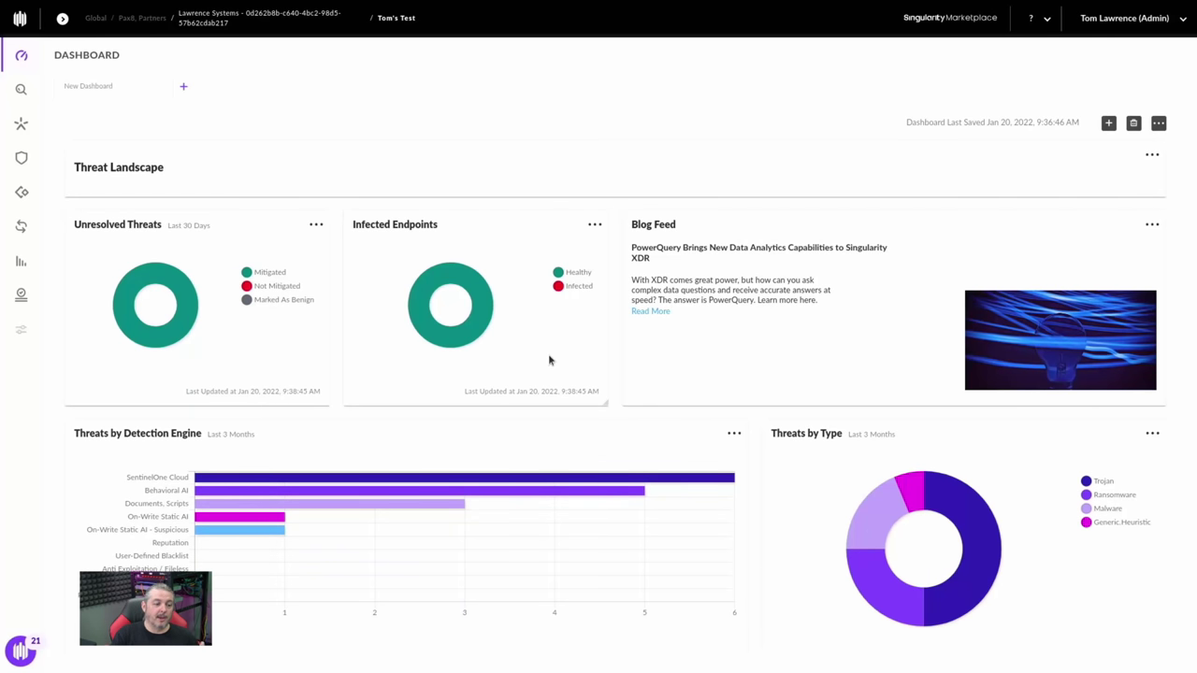
# Switch to the SentinelOne console, open the Sentinels endpoint list and examine all the columns for the TestWins endpoint
pyautogui.click(31, 128)
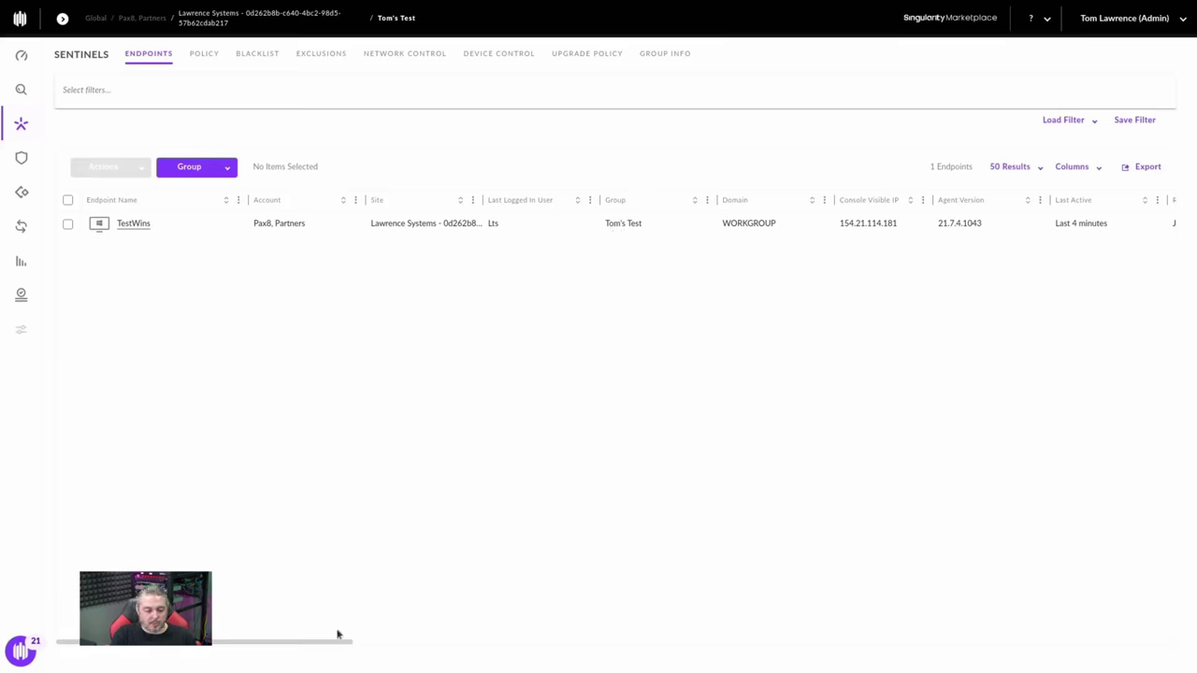
pyautogui.moveTo(324, 642); pyautogui.dragTo(477, 645)
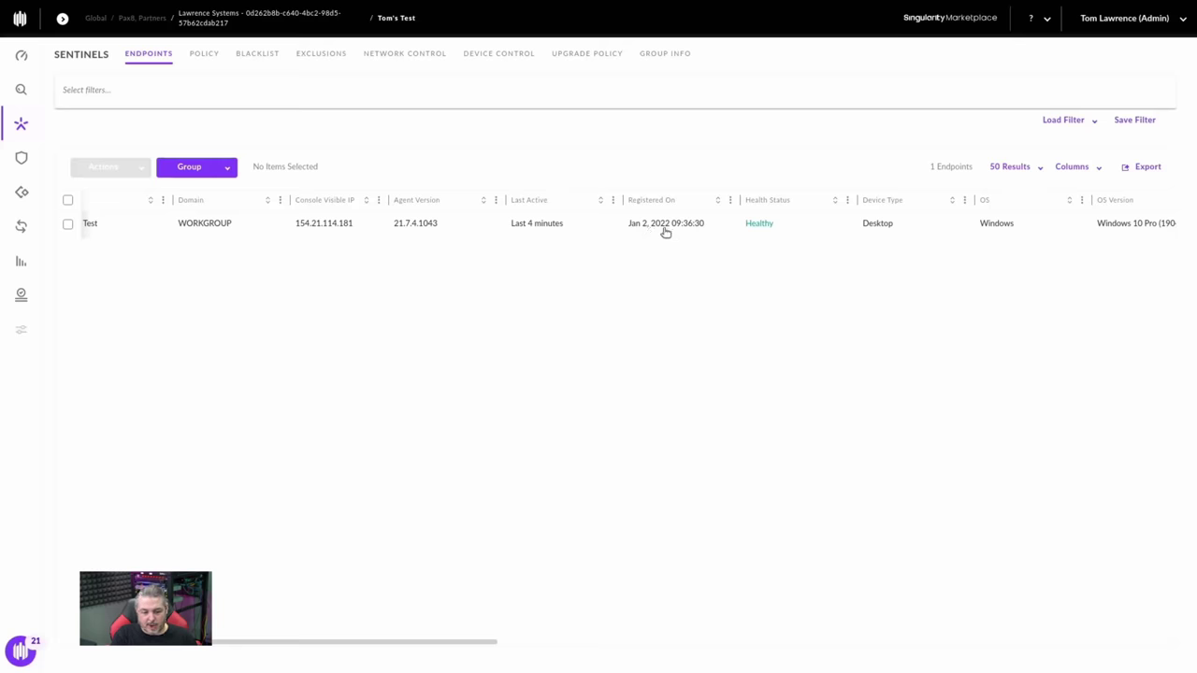
pyautogui.moveTo(464, 644); pyautogui.dragTo(617, 655)
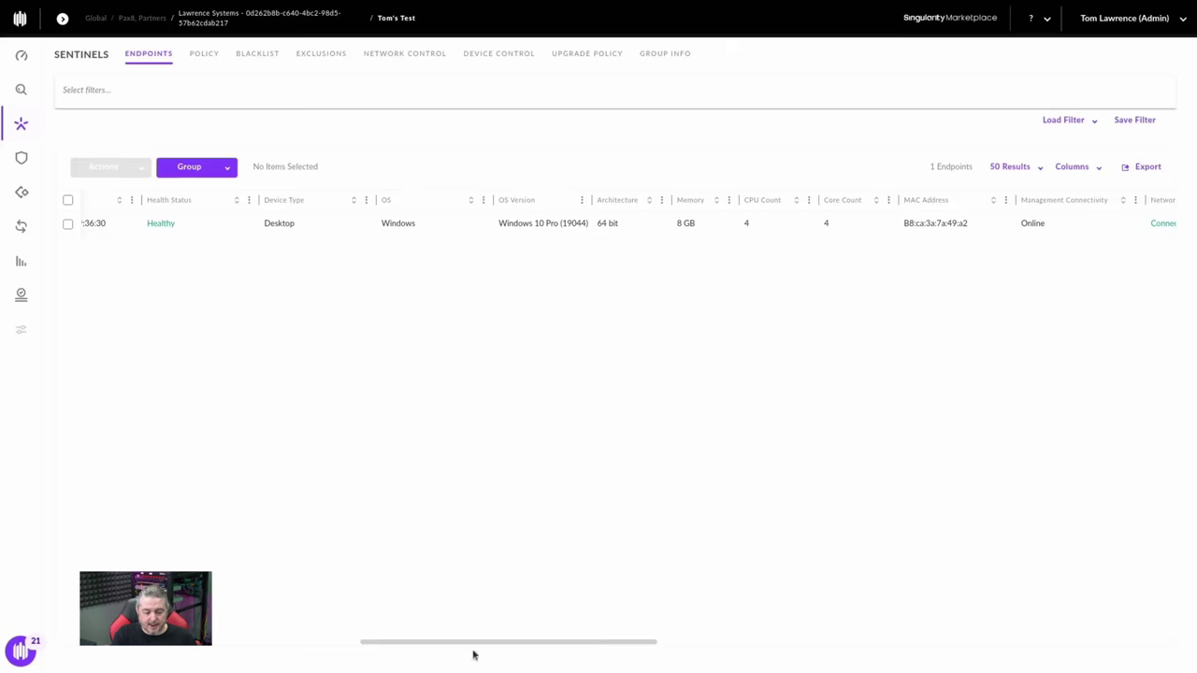
pyautogui.moveTo(477, 647); pyautogui.dragTo(57, 643)
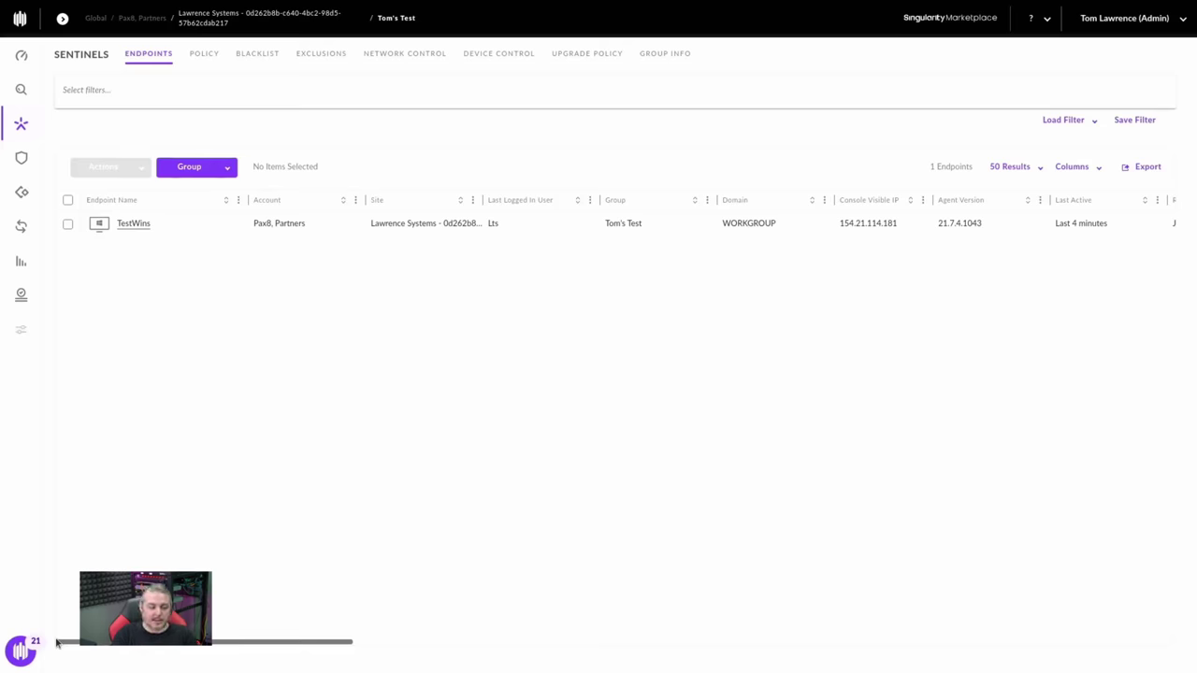
# Open the TestWins endpoint details and review its general information, application inventory and tasks
pyautogui.click(133, 224)
pyautogui.scroll(-3, 994, 524)
pyautogui.scroll(3, 994, 502)
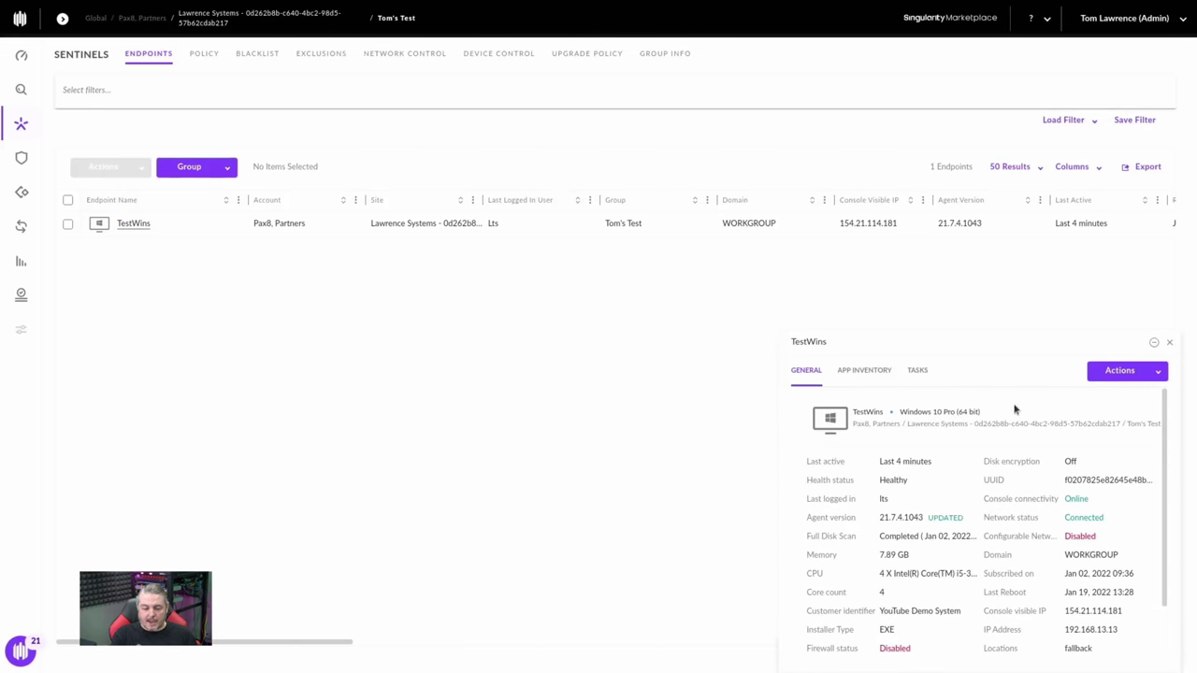
pyautogui.click(861, 370)
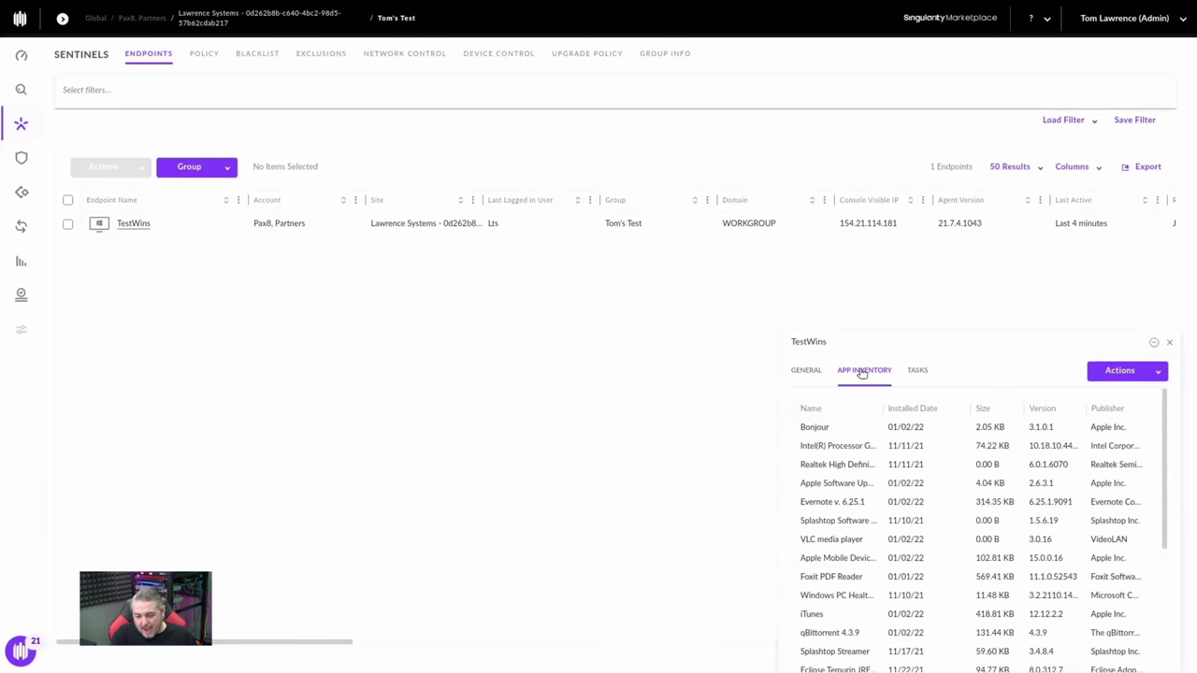
pyautogui.click(916, 371)
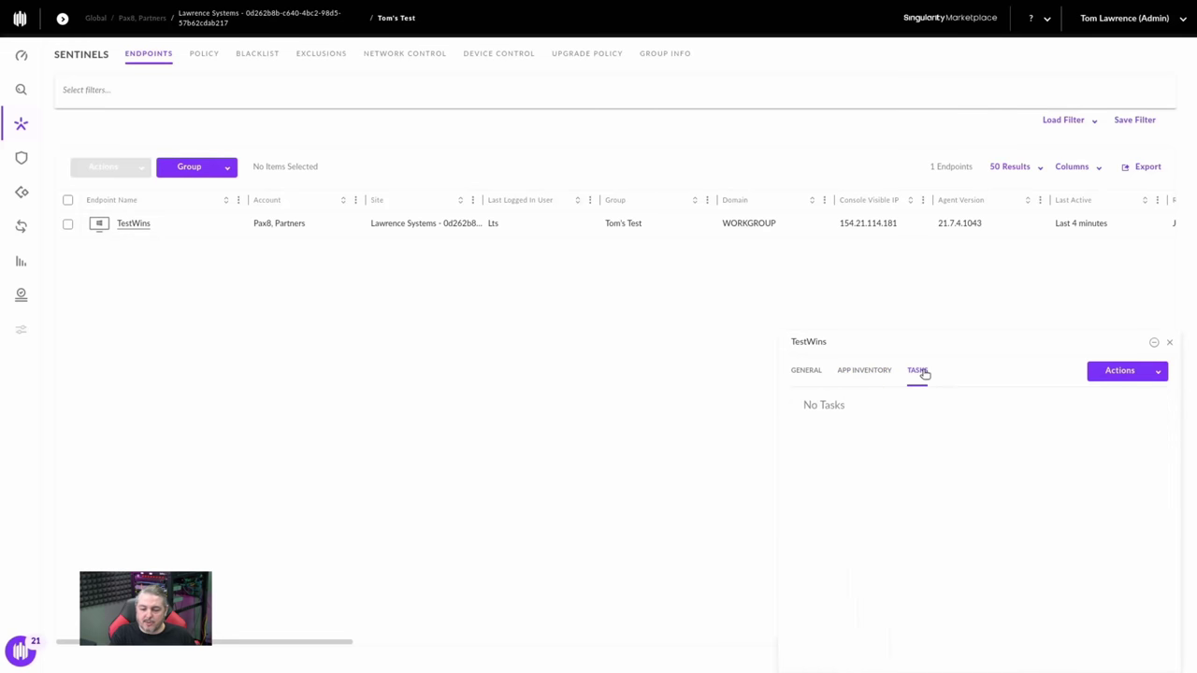
# Examine the actions available for TestWins, including agent, endpoint, upgrade and full disk scan actions, without running any
pyautogui.click(1145, 371)
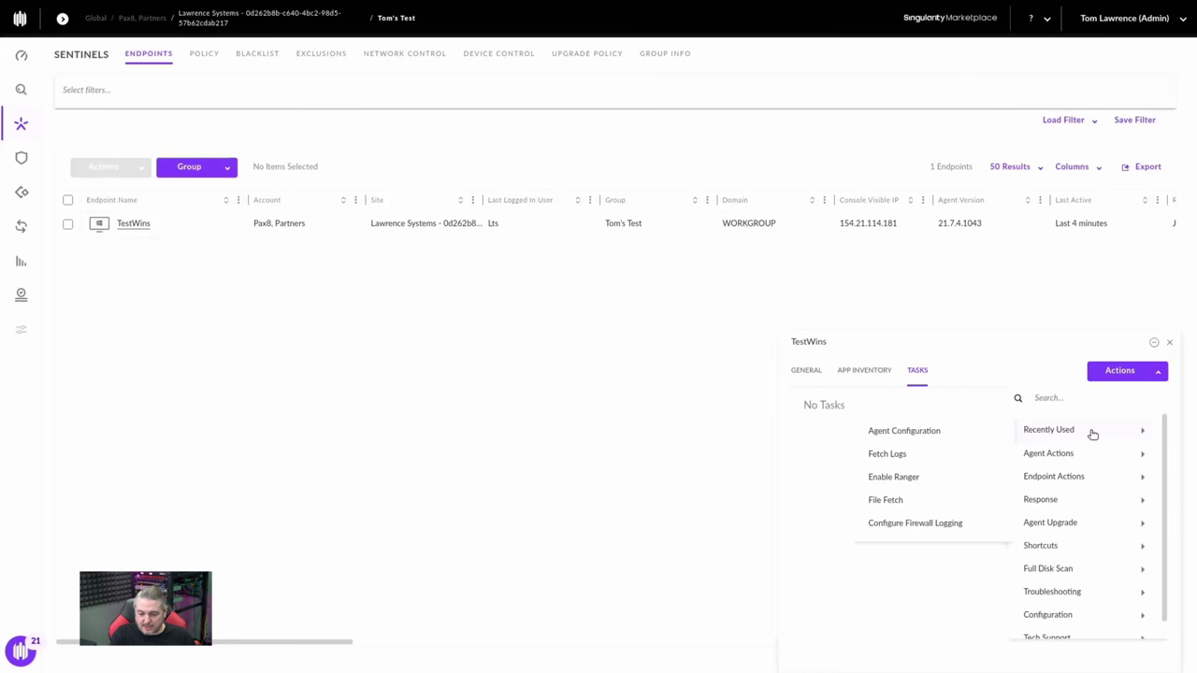
pyautogui.moveTo(1066, 428)
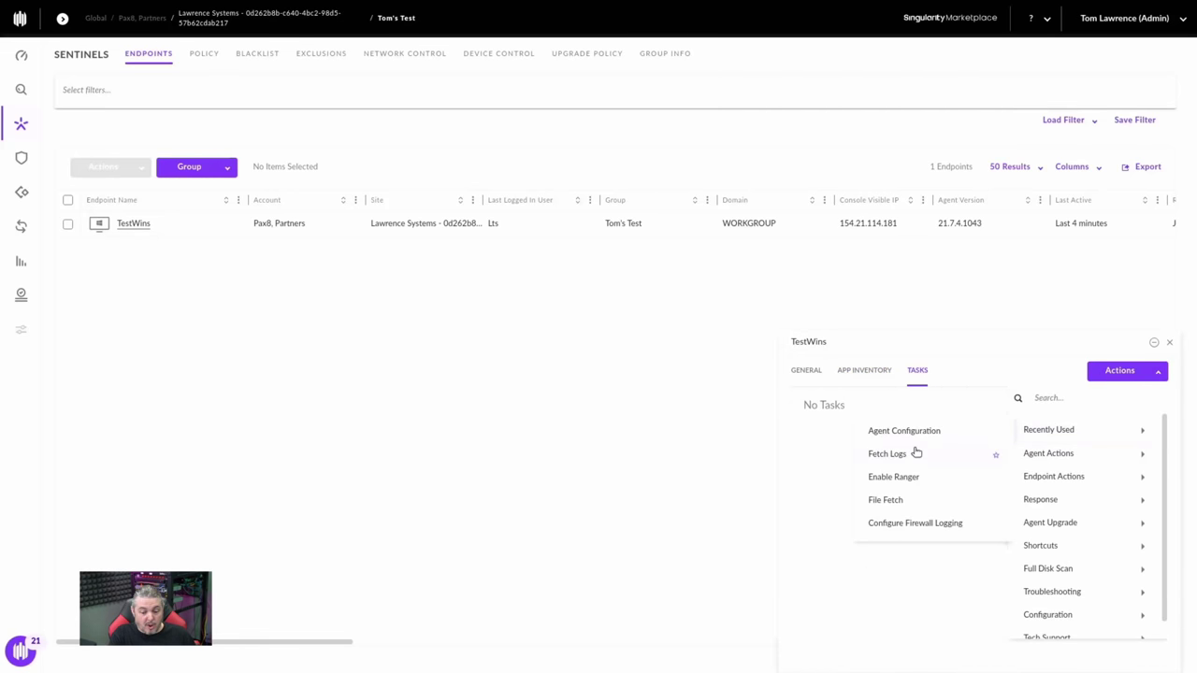
pyautogui.moveTo(1094, 498)
pyautogui.moveTo(1062, 463)
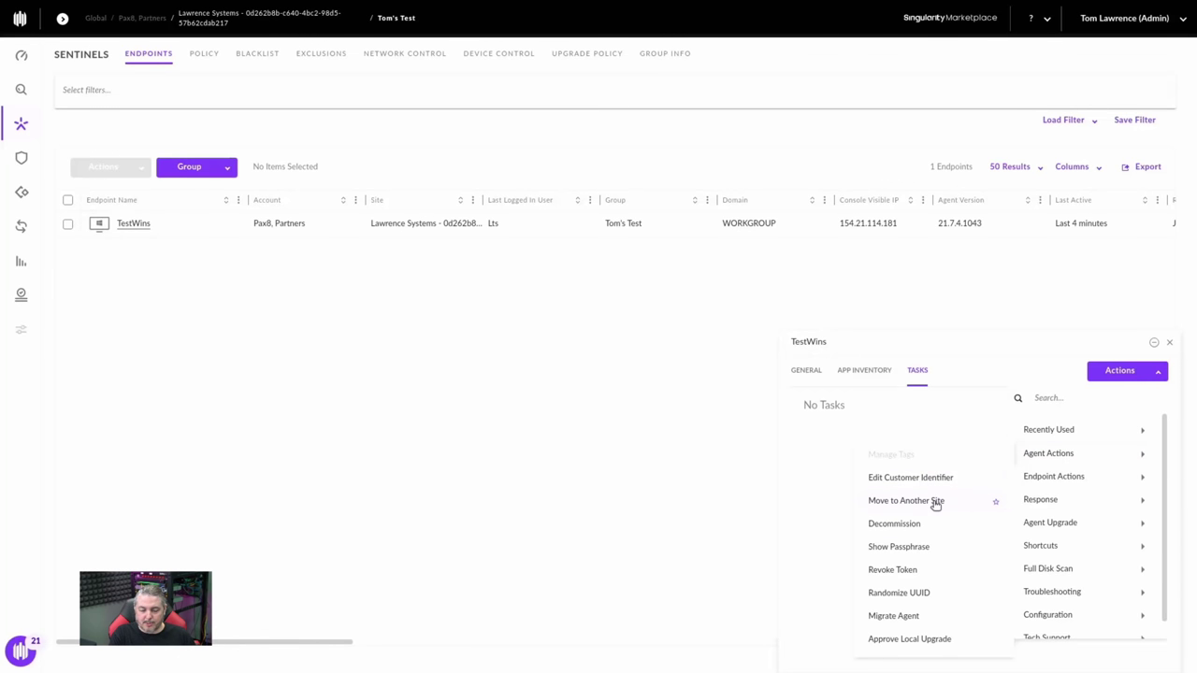
pyautogui.moveTo(1087, 566)
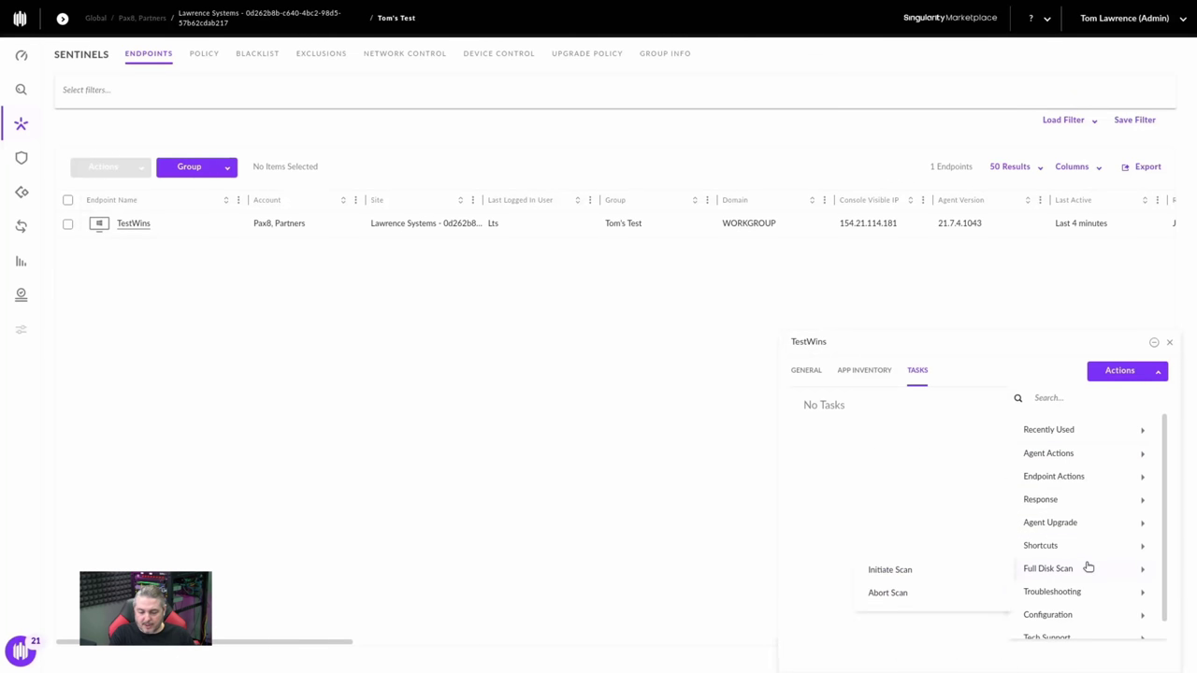
pyautogui.moveTo(1063, 548)
pyautogui.scroll(-1, 1064, 549)
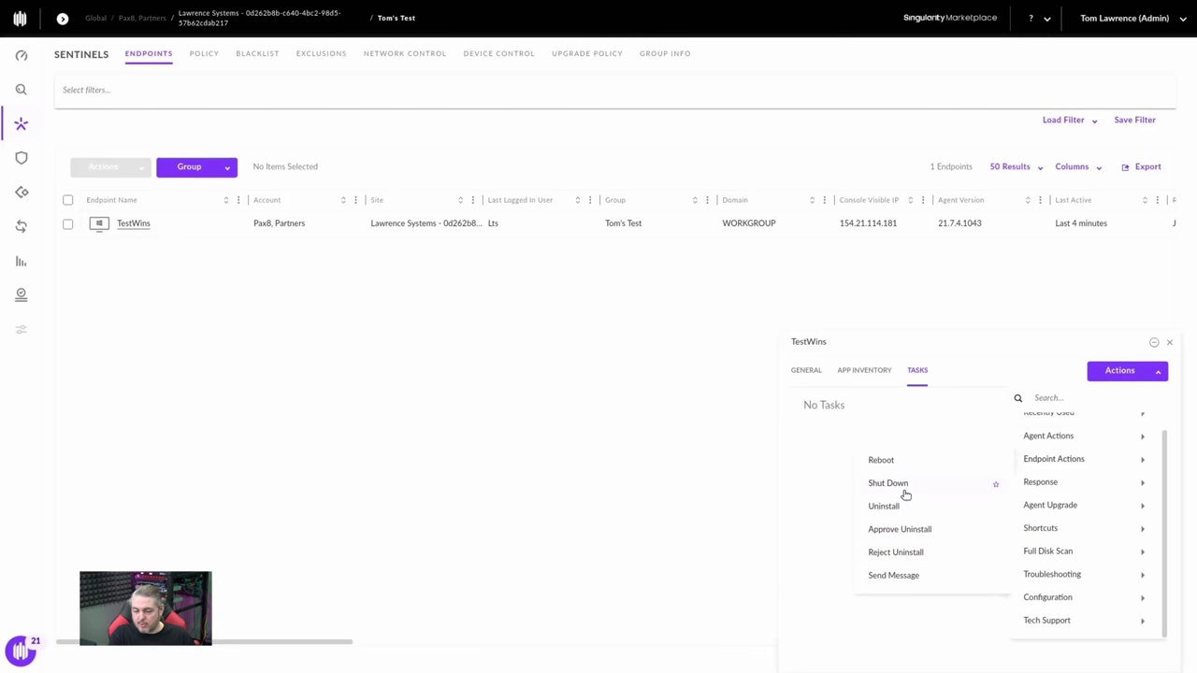
pyautogui.moveTo(1029, 439)
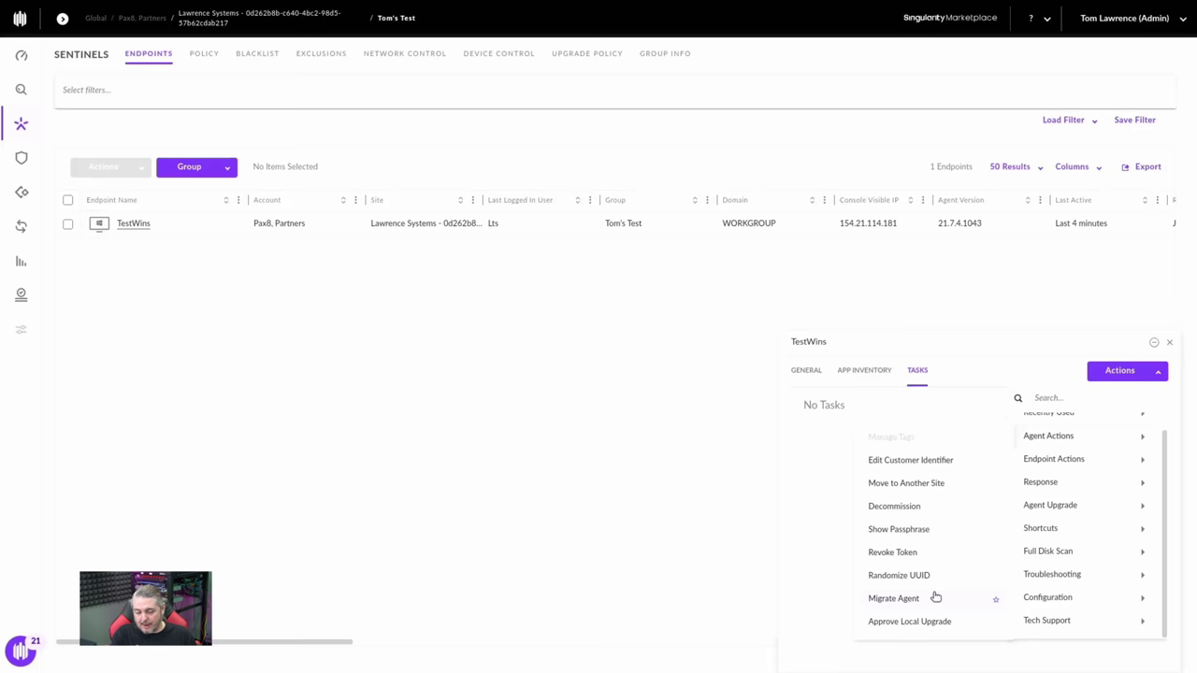
pyautogui.moveTo(1062, 505)
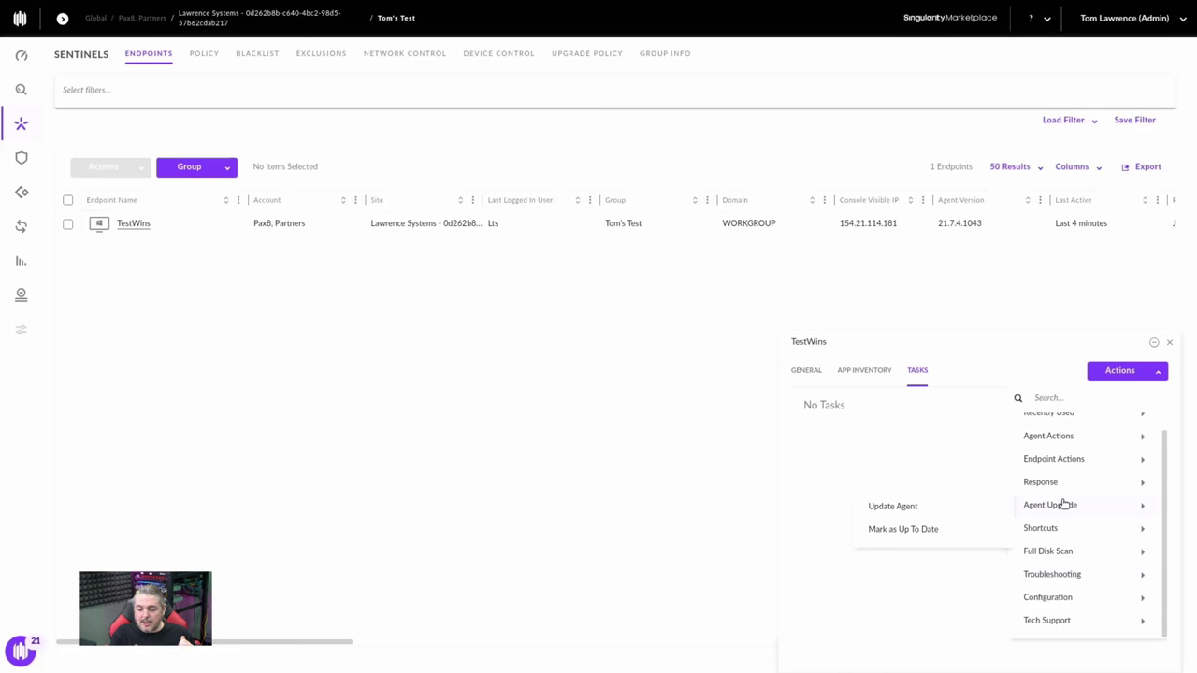
pyautogui.scroll(1, 1051, 505)
pyautogui.click(425, 329)
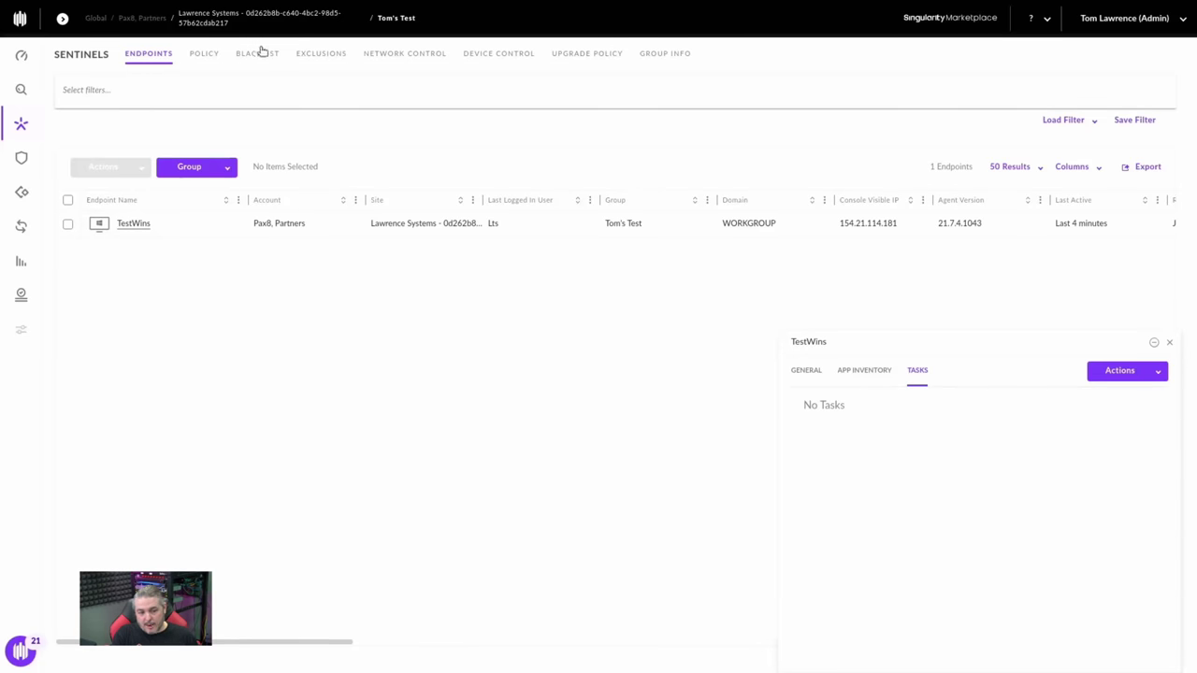
# Review the group's Network Control firewall rules and its Device Control settings
pyautogui.click(386, 58)
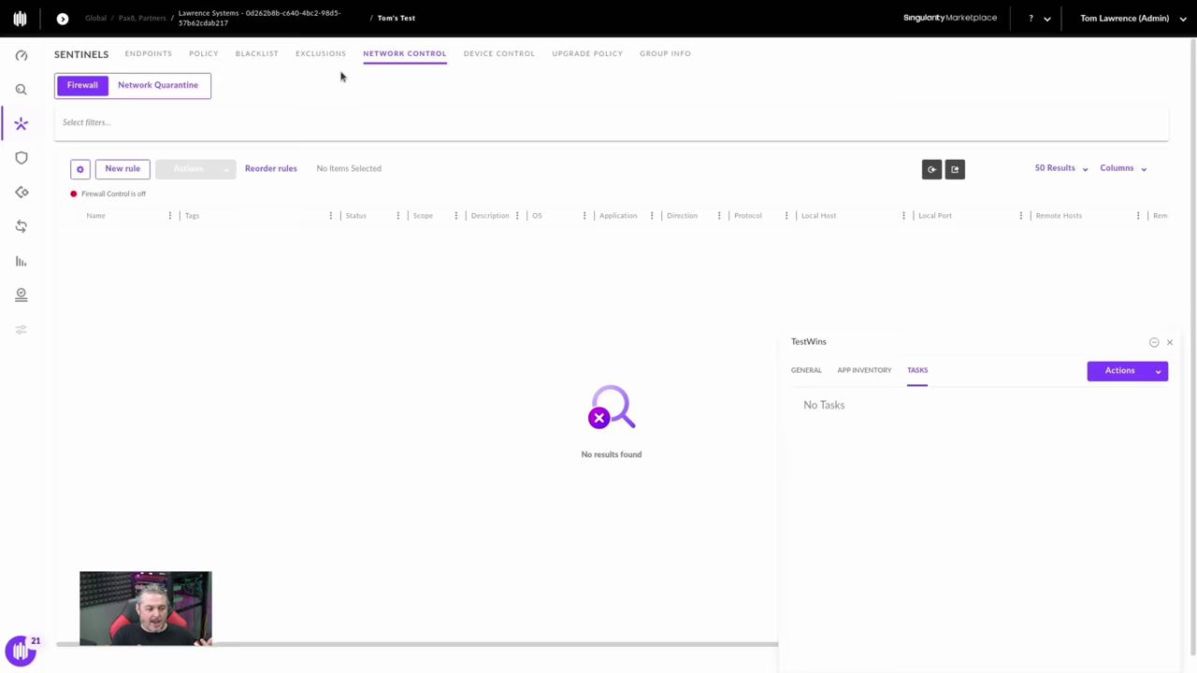
pyautogui.click(524, 58)
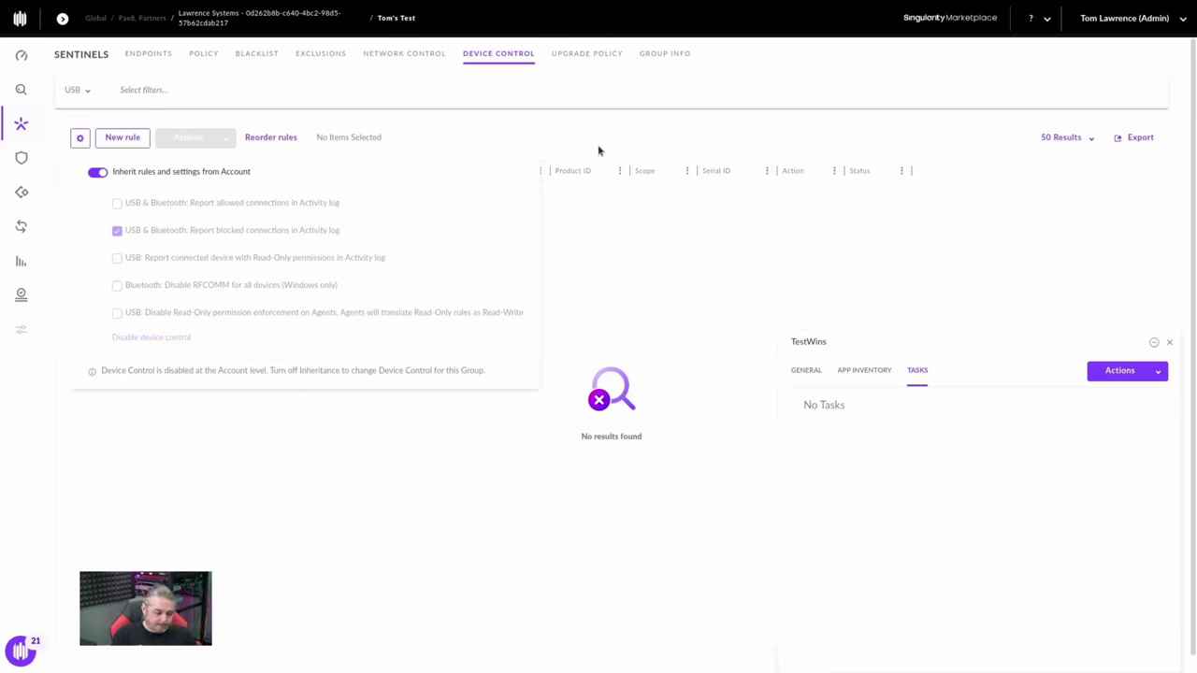
# Open the Incidents threat list and close the TestWins details to show the whole table
pyautogui.moveTo(17, 204)
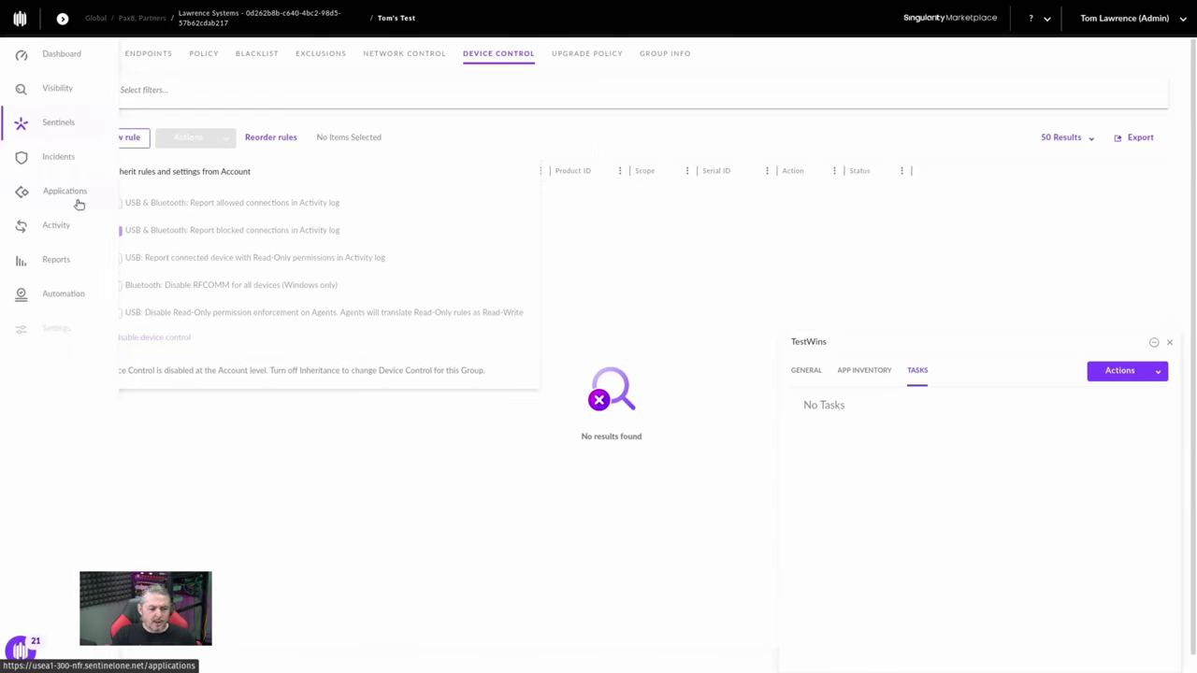
pyautogui.click(73, 161)
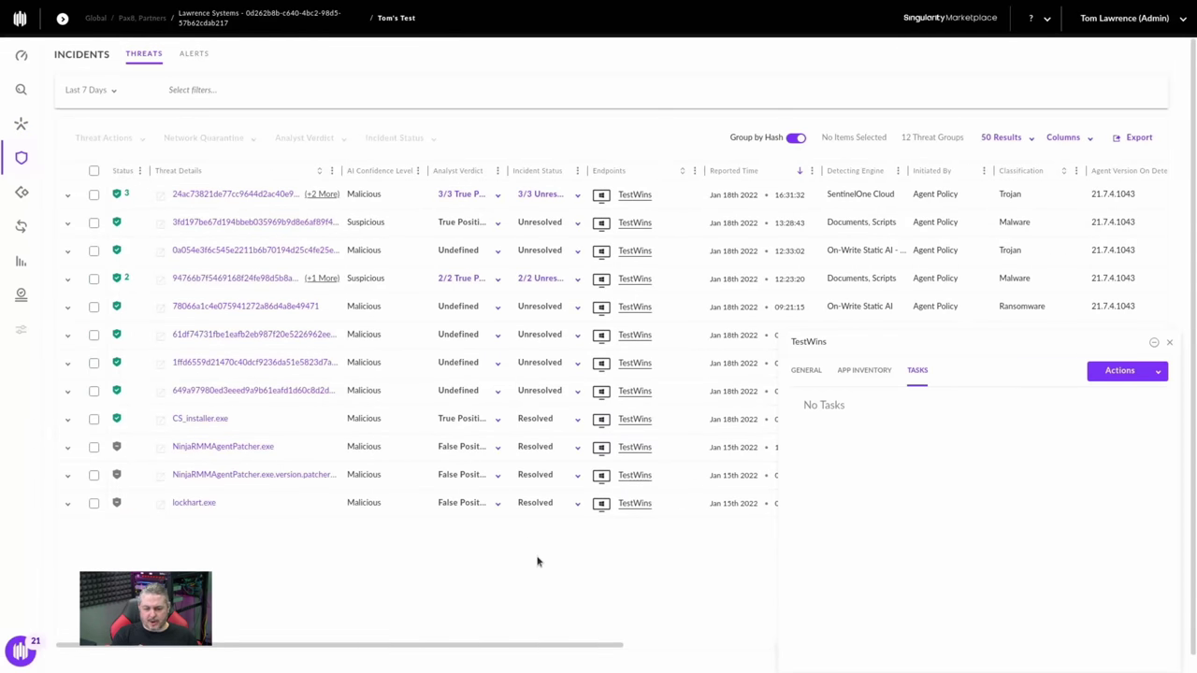
pyautogui.click(1169, 342)
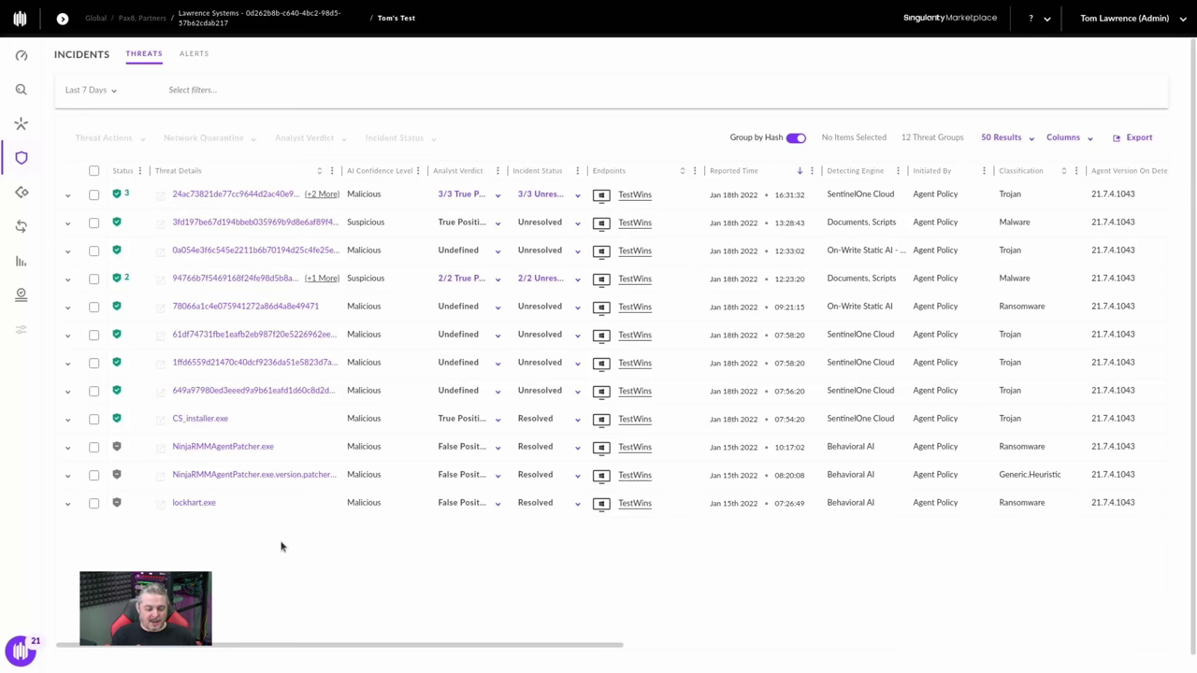
# Open the NinjaRMMAgentPatcher.exe threat and inspect its analyst verdict options without changing the verdict
pyautogui.click(222, 446)
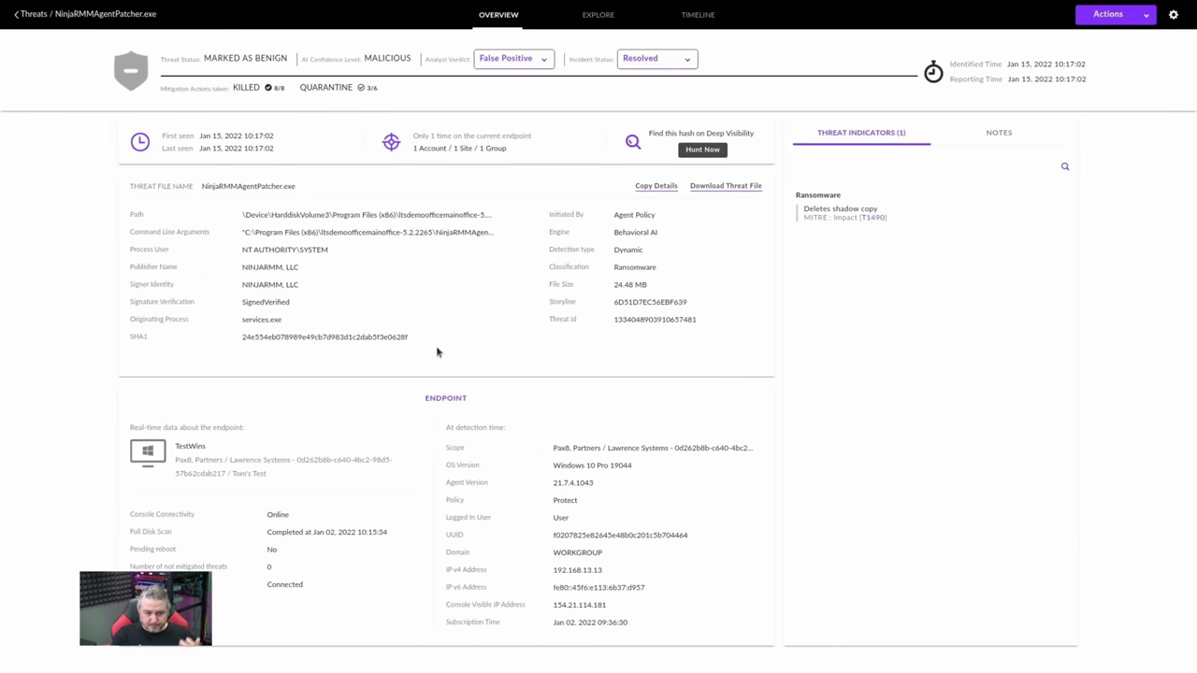
pyautogui.click(533, 60)
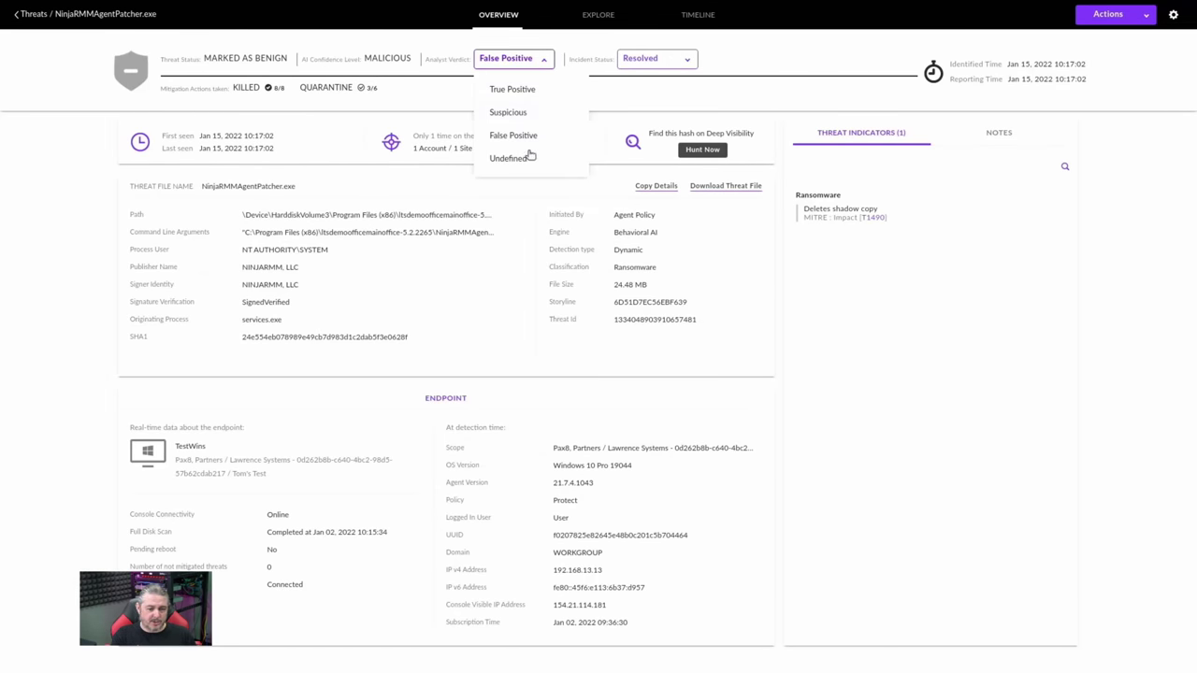
pyautogui.click(622, 113)
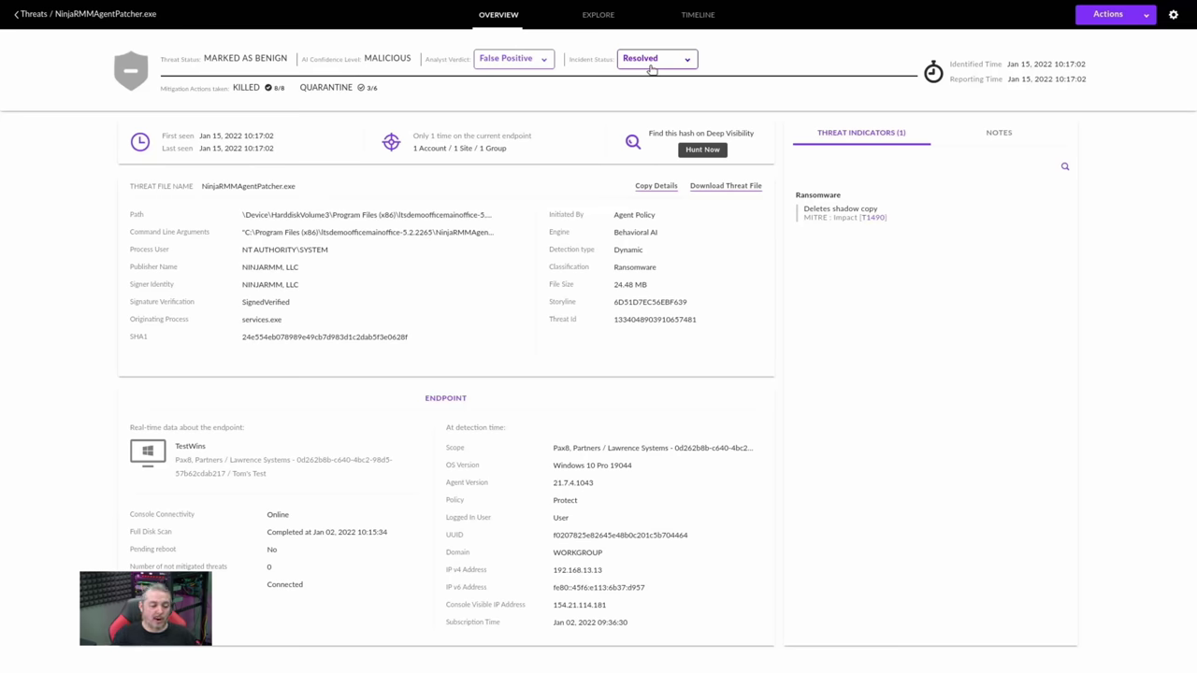
# Look up the threat file's SHA1 hash in VirusTotal and review the security vendors' detection results
pyautogui.click(256, 338)
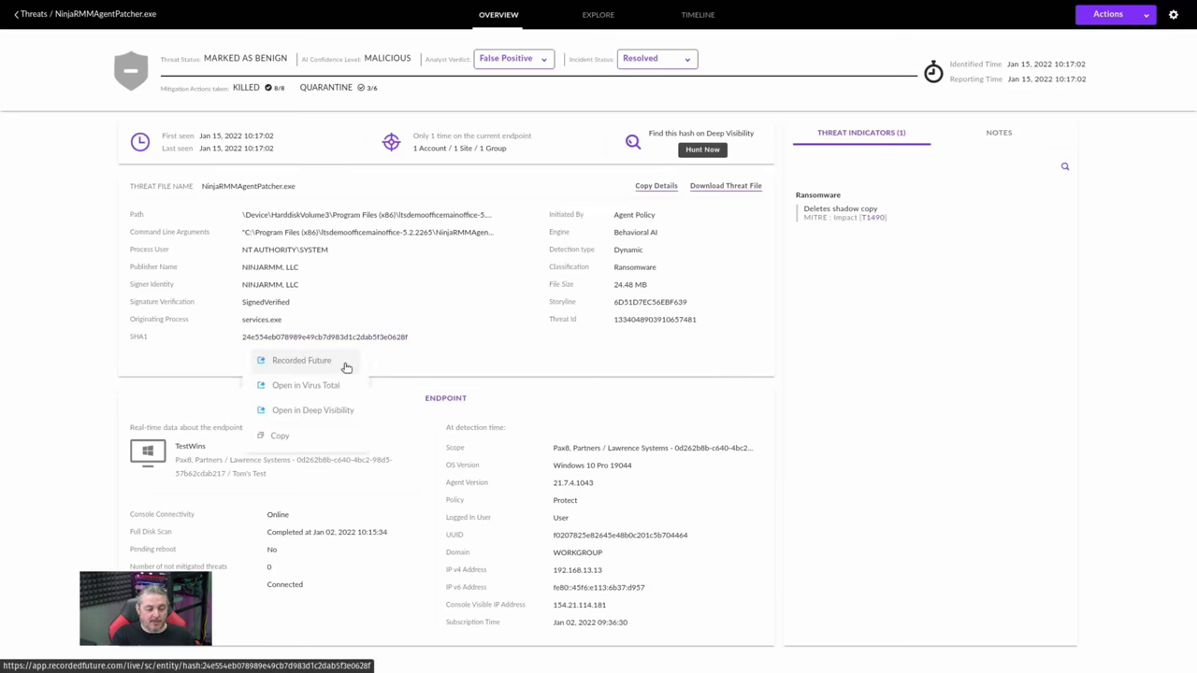
pyautogui.click(306, 386)
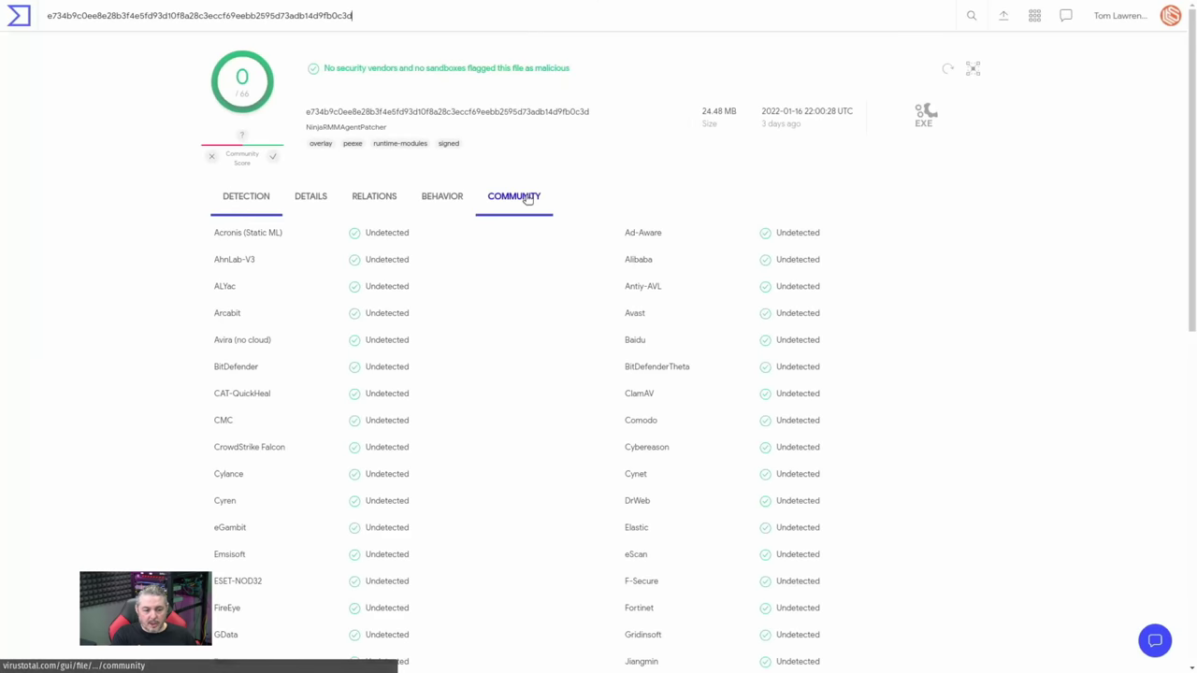
pyautogui.scroll(-7, 544, 281)
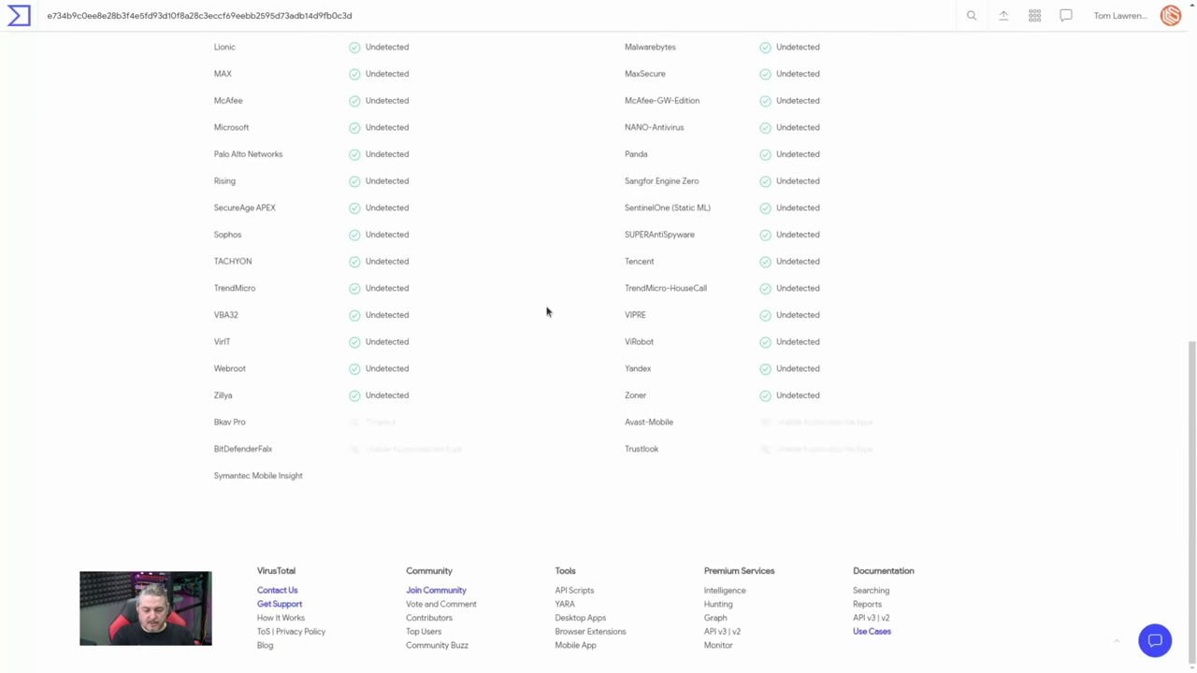
pyautogui.scroll(8, 546, 311)
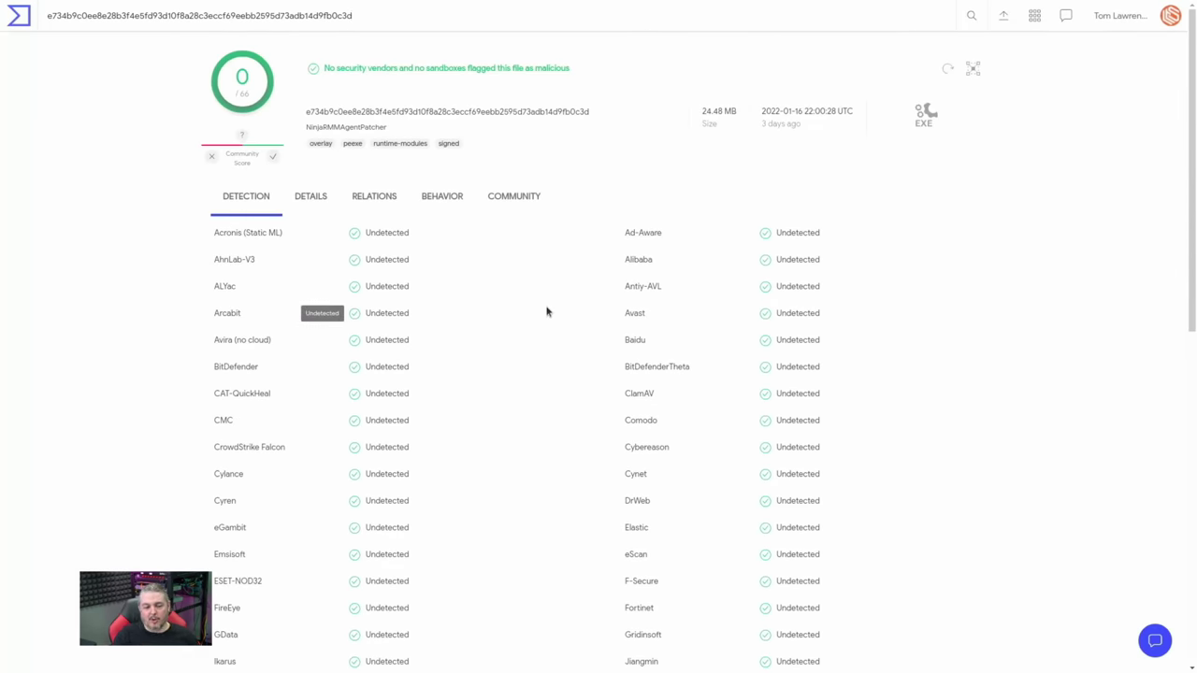
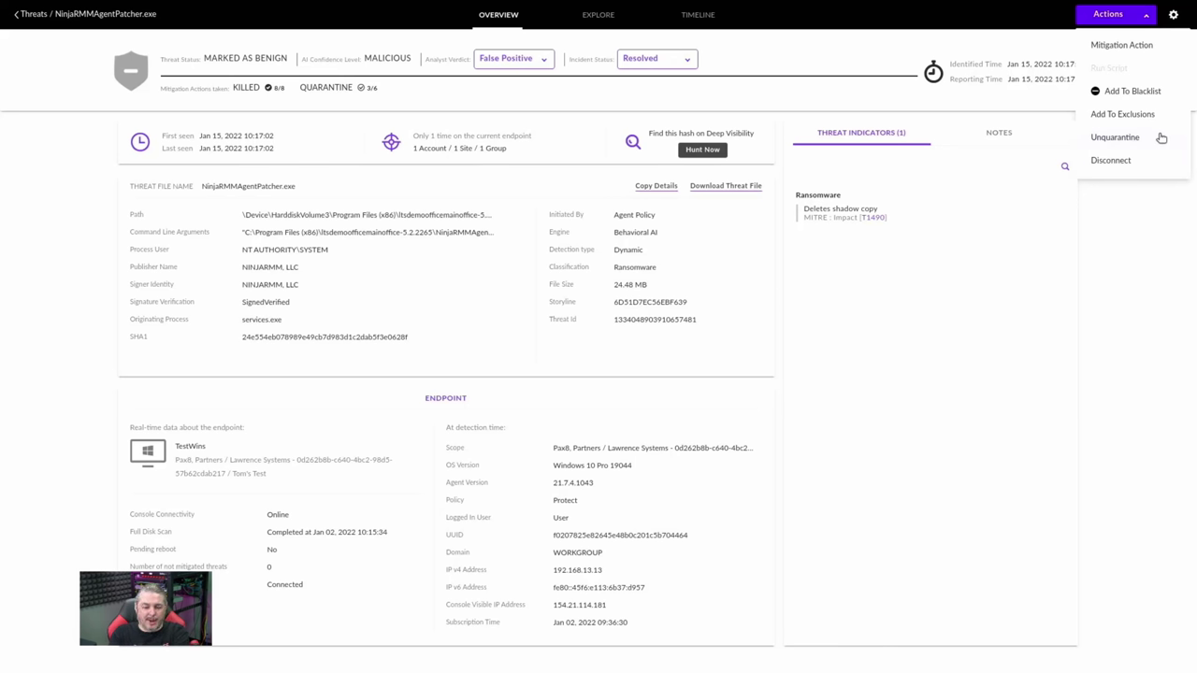
# Explore the threat's process tree, select the root NinjaRMMAgentPatcher.exe process and view its network actions
pyautogui.click(961, 357)
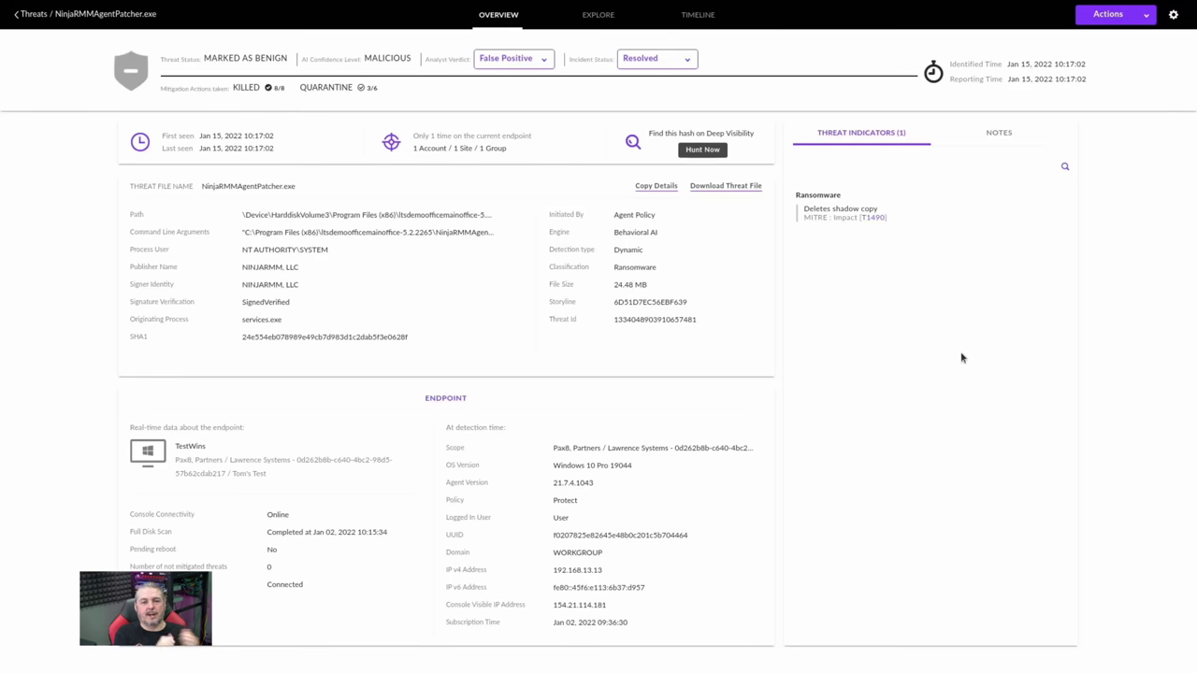
pyautogui.click(610, 16)
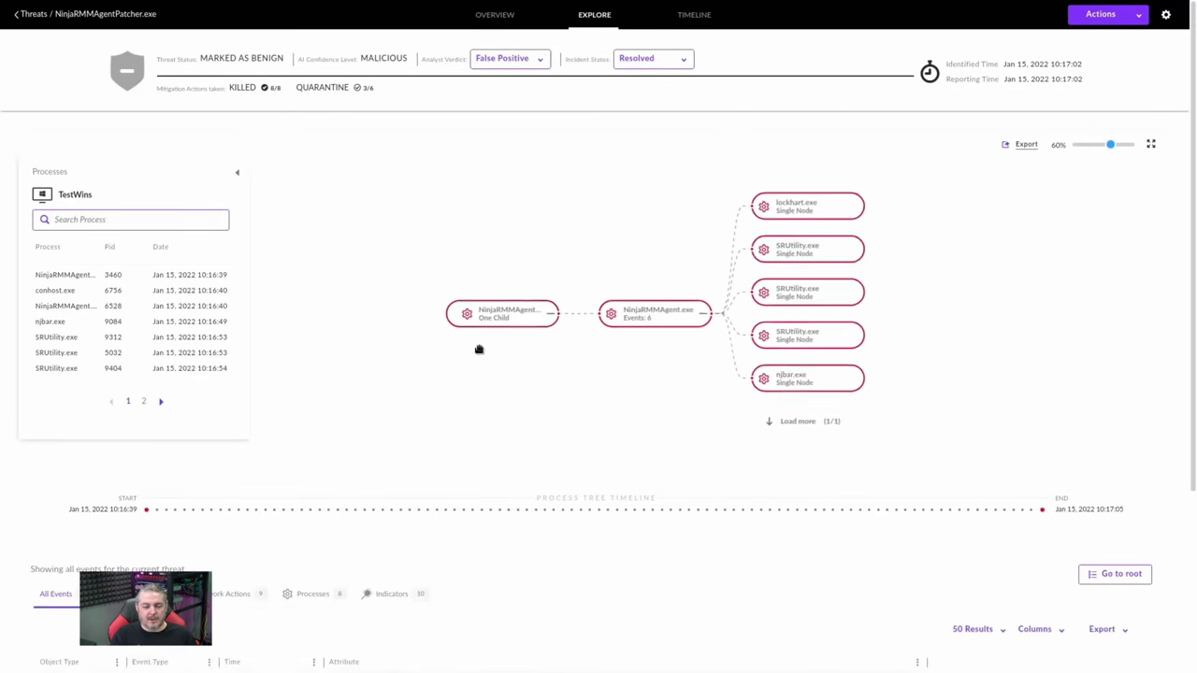
pyautogui.moveTo(489, 346); pyautogui.dragTo(396, 268)
pyautogui.click(396, 269)
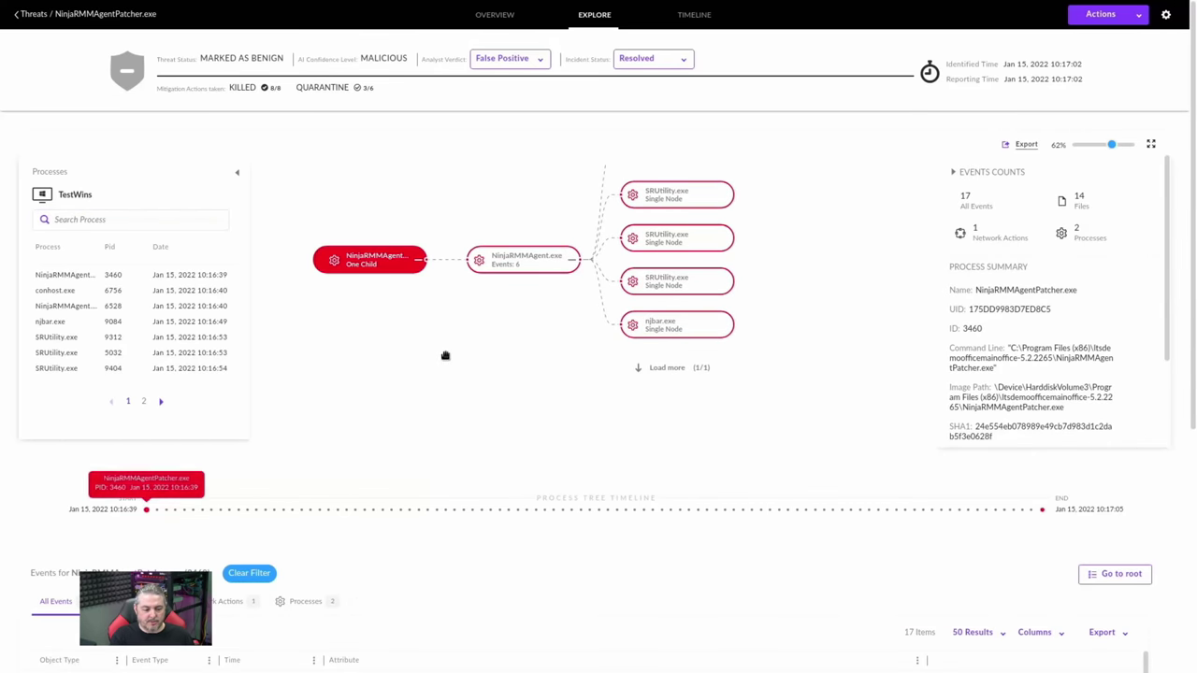
pyautogui.scroll(-3, 484, 506)
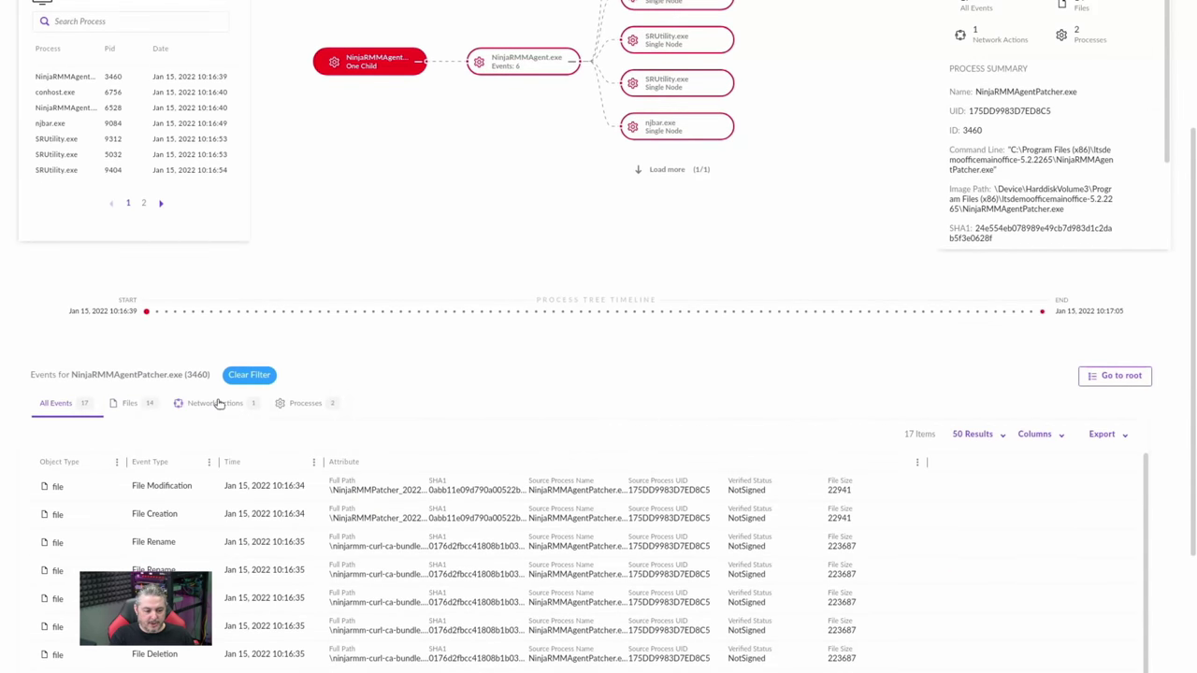
pyautogui.click(215, 403)
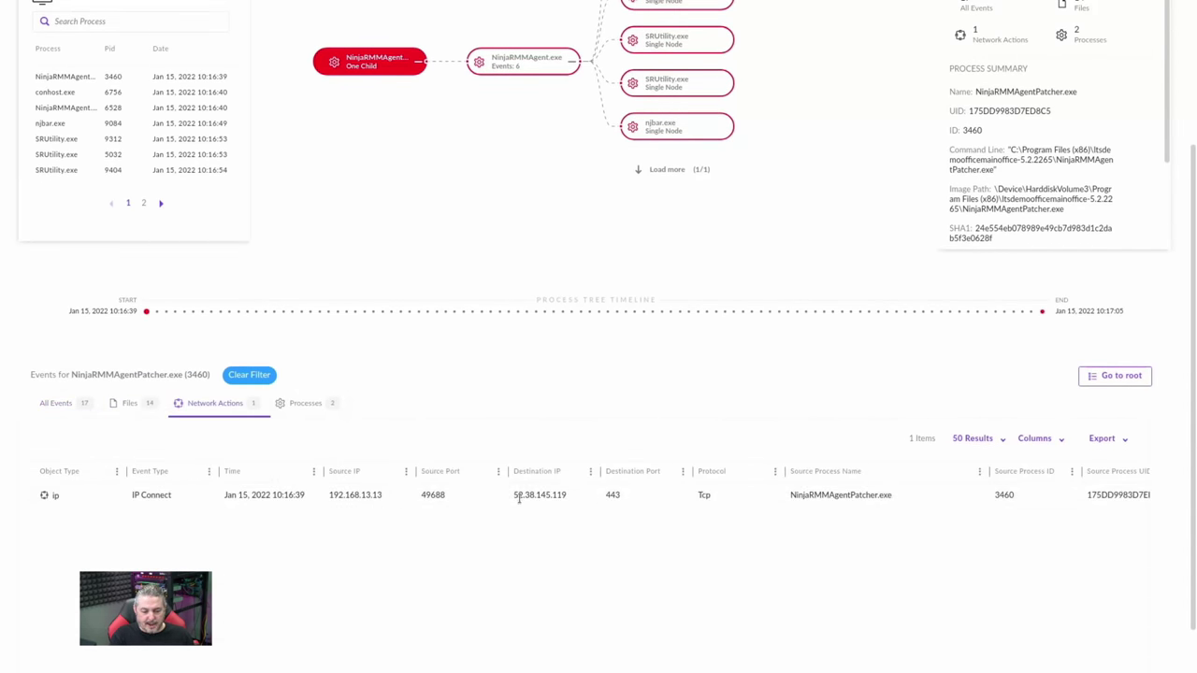
# Examine the source IP, destination IP, destination port and protocol of the NinjaRMMAgentPatcher.exe network connection
pyautogui.moveTo(514, 502); pyautogui.dragTo(670, 479)
pyautogui.click(409, 555)
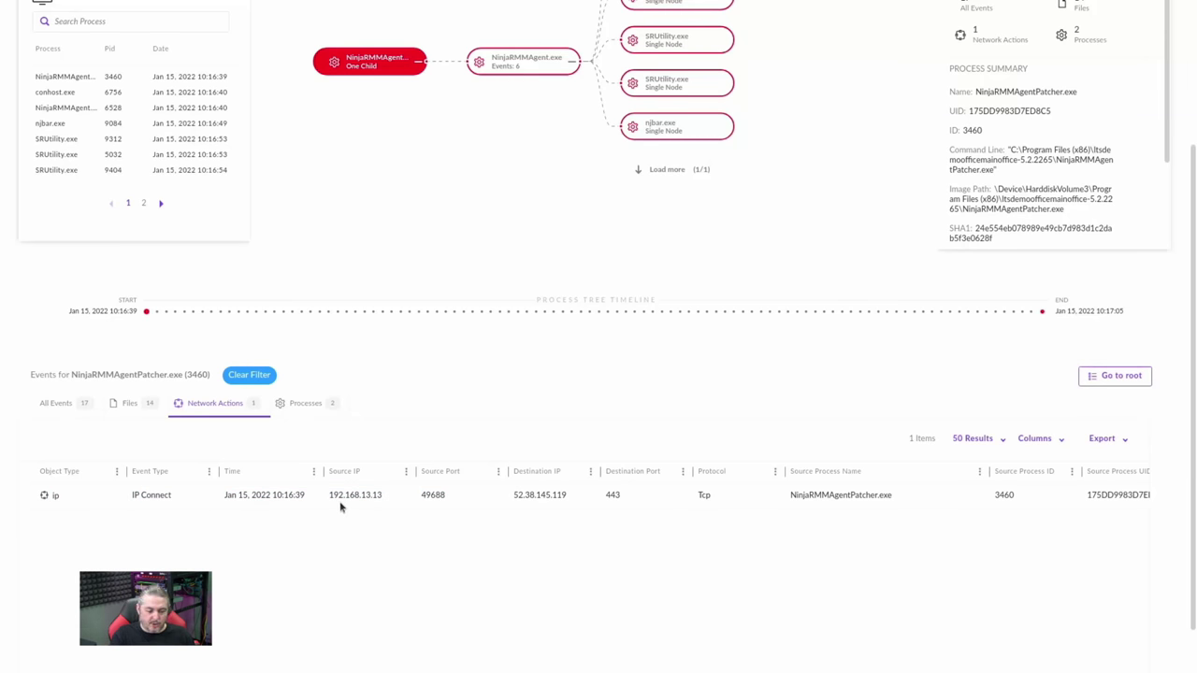
pyautogui.moveTo(327, 497); pyautogui.dragTo(390, 500)
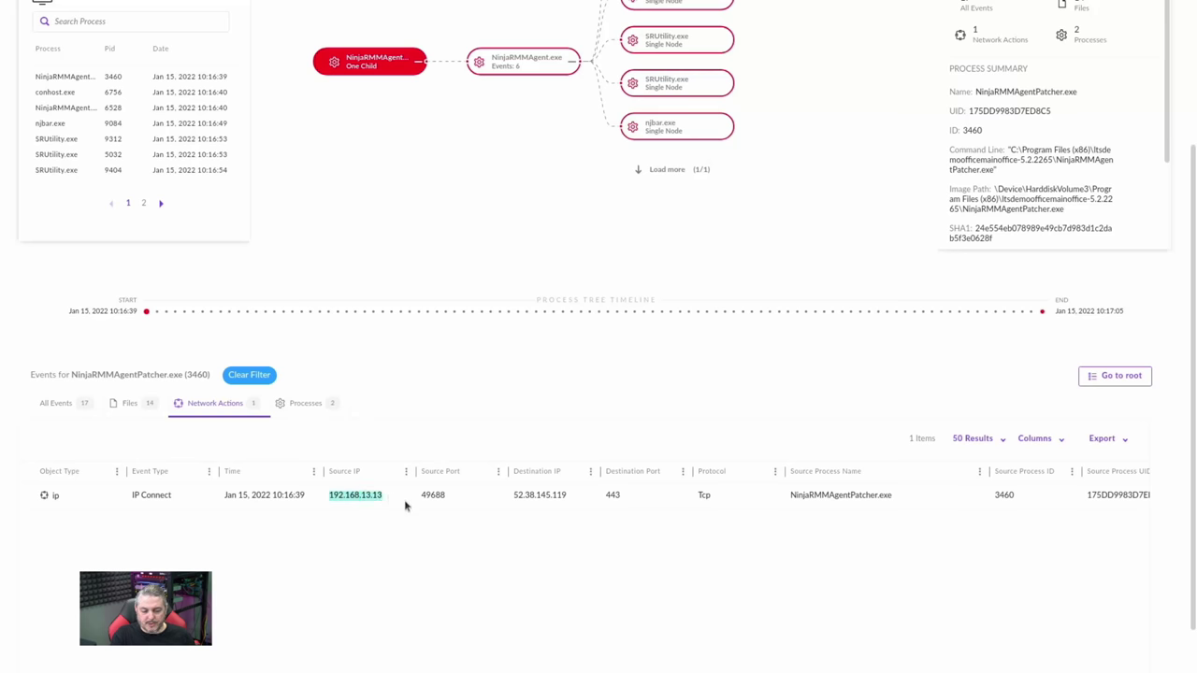
pyautogui.moveTo(513, 497); pyautogui.dragTo(704, 497)
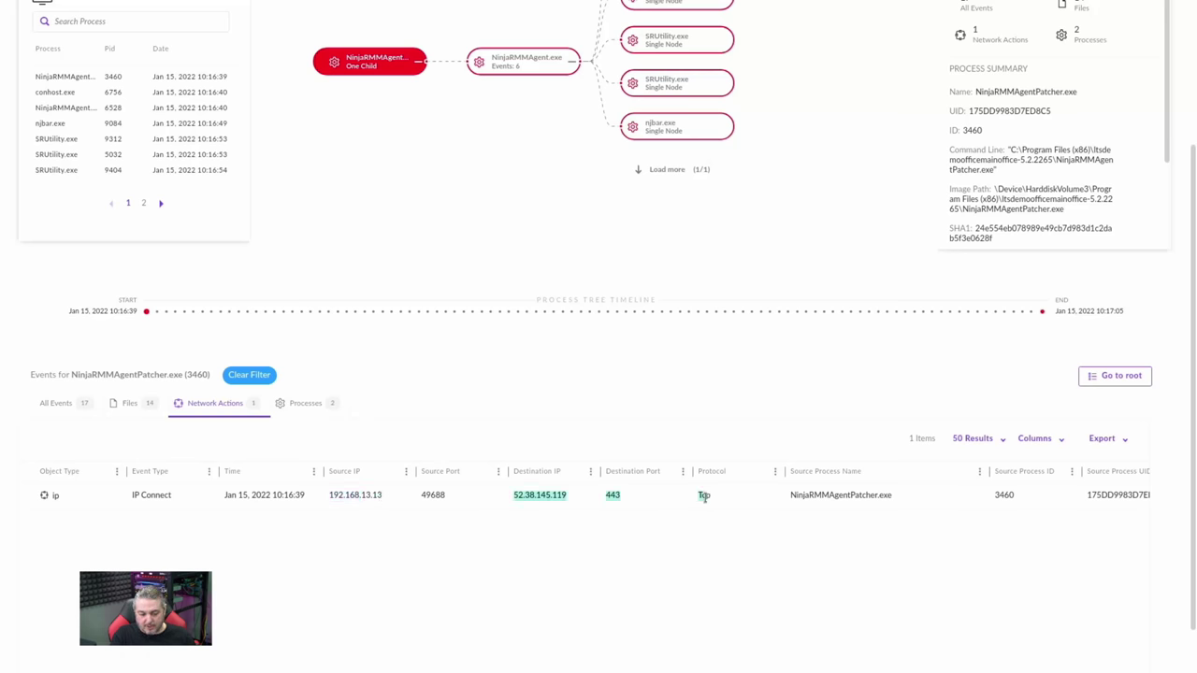
pyautogui.scroll(2, 644, 558)
pyautogui.scroll(-3, 644, 558)
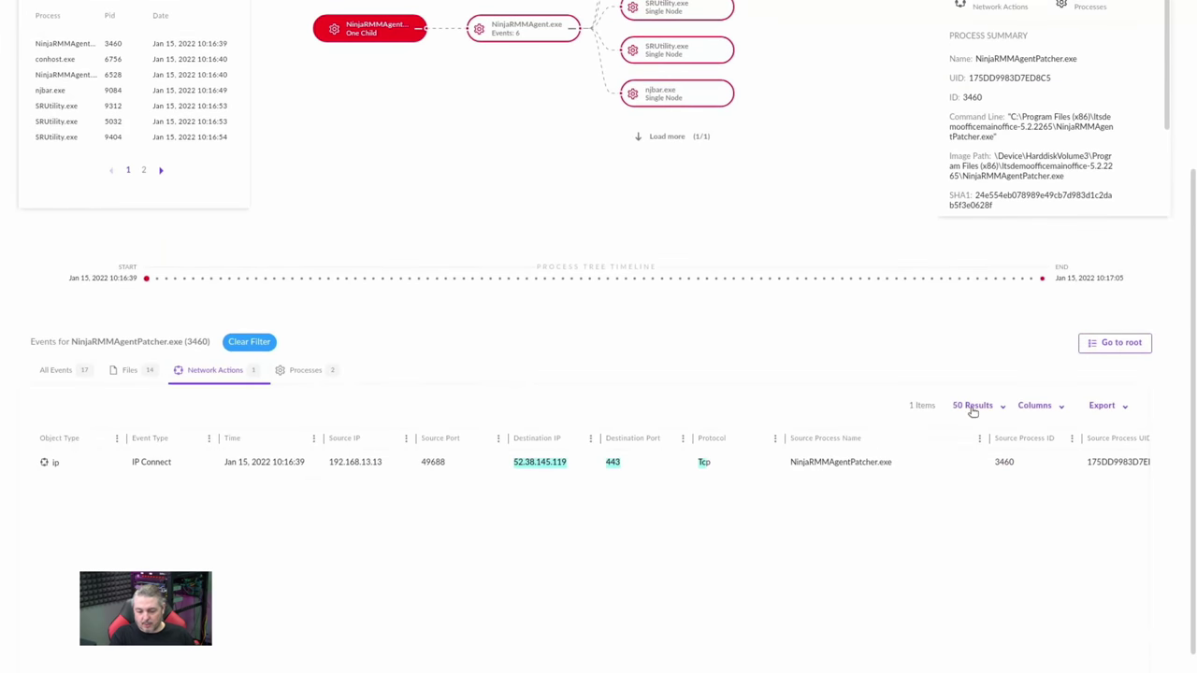
# Select the NinjaRMMAgent.exe child process in the process tree and review its network actions
pyautogui.scroll(2, 610, 361)
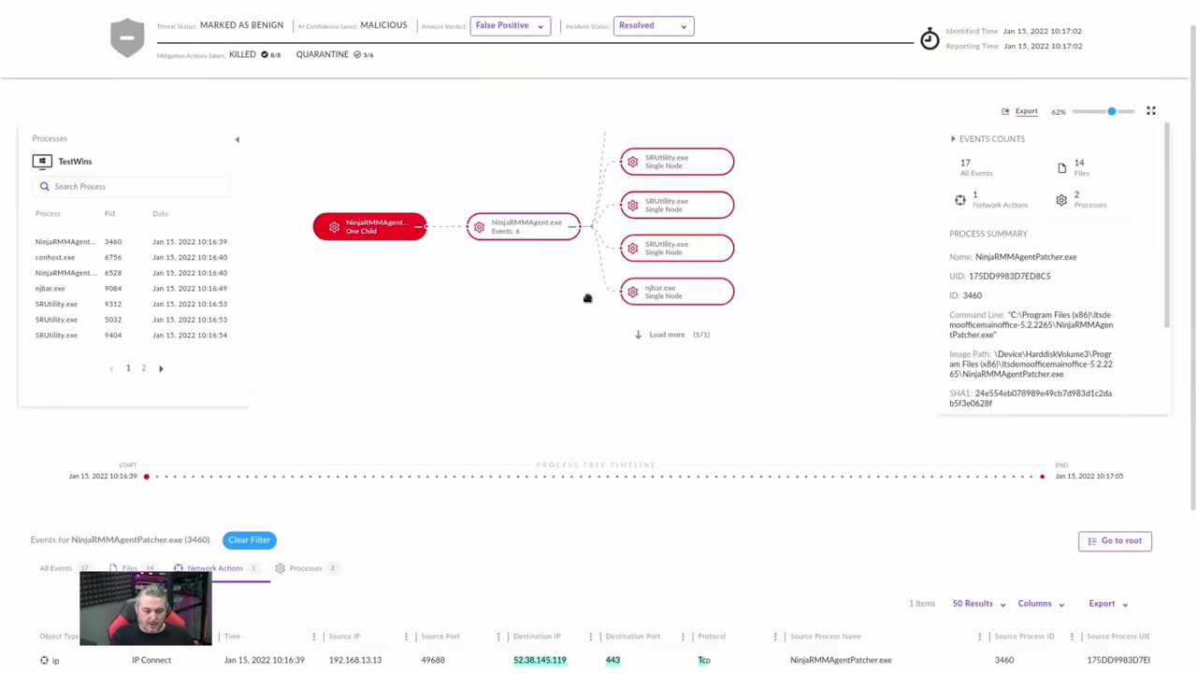
pyautogui.click(523, 236)
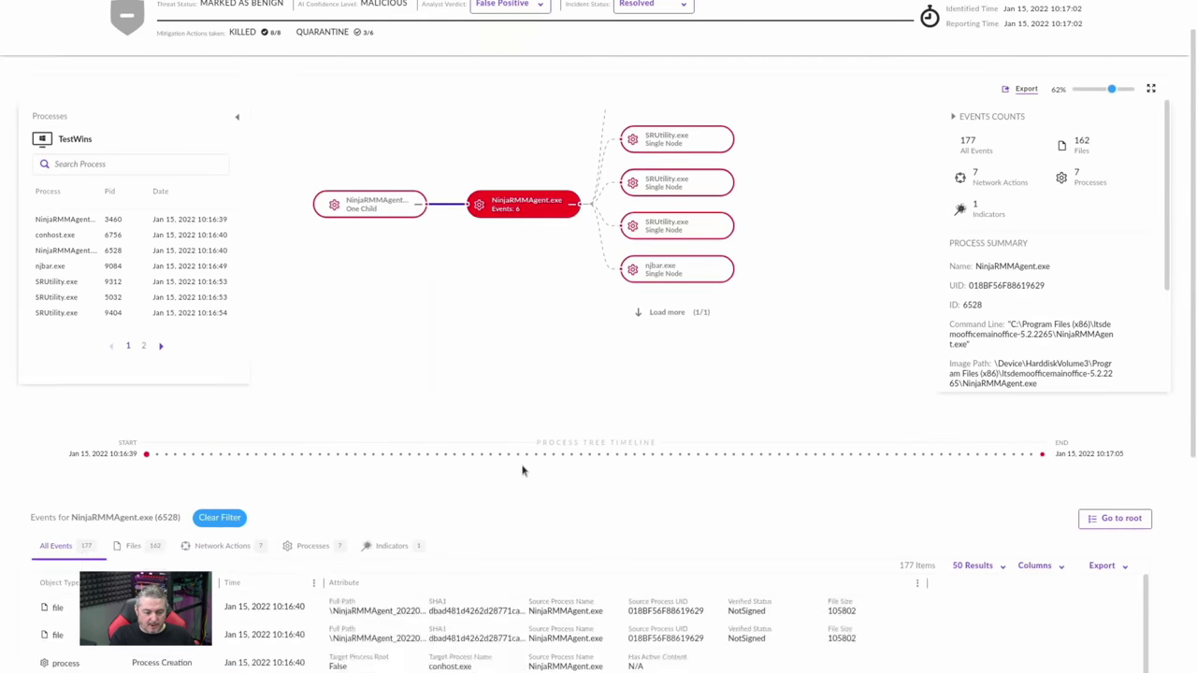
pyautogui.scroll(-3, 509, 454)
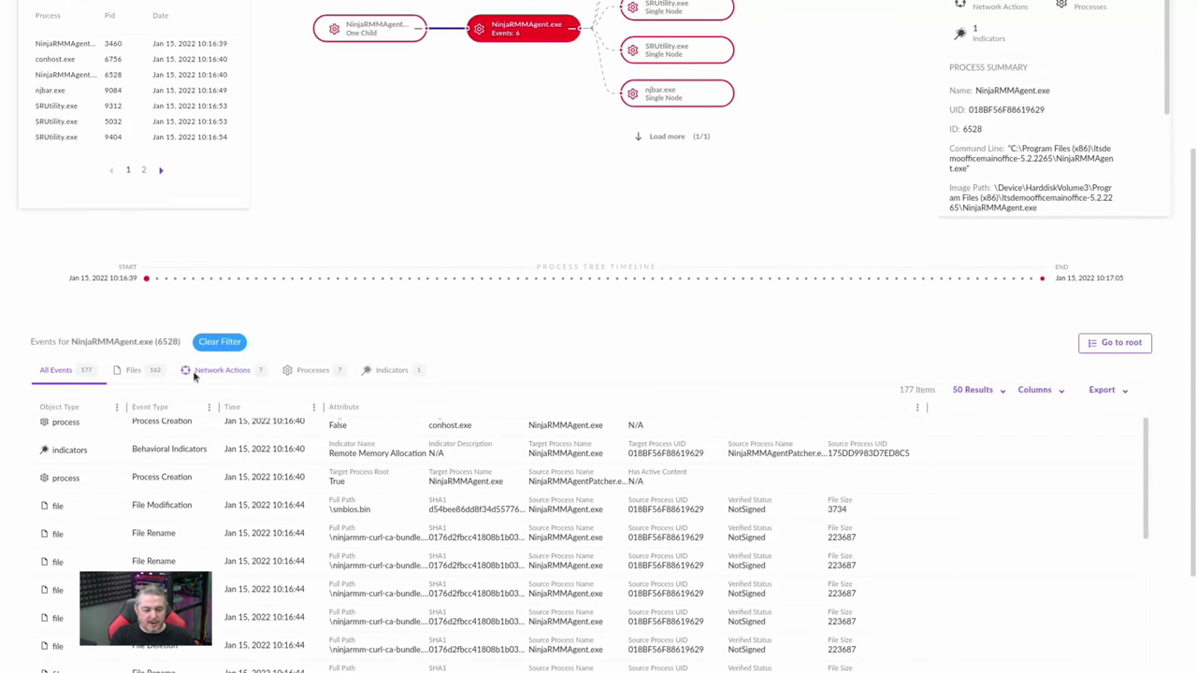
pyautogui.click(193, 371)
pyautogui.scroll(-1, 598, 551)
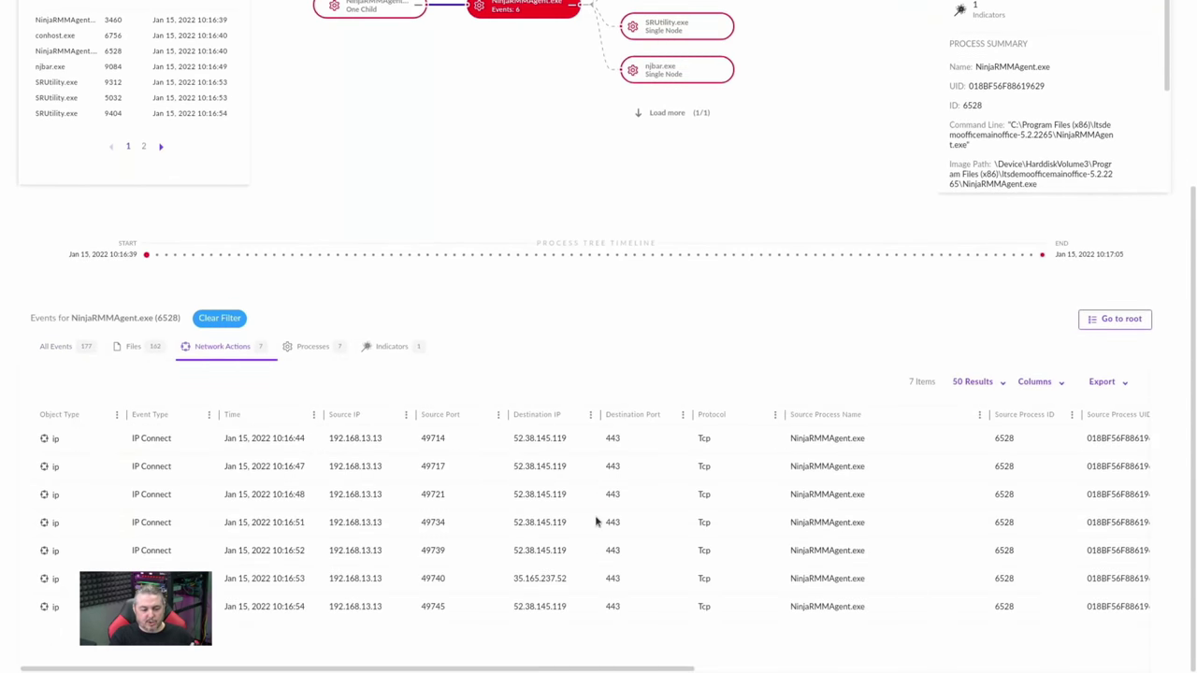
# Load the remaining child processes in the process tree, select njbar.exe and review its events
pyautogui.scroll(4, 598, 520)
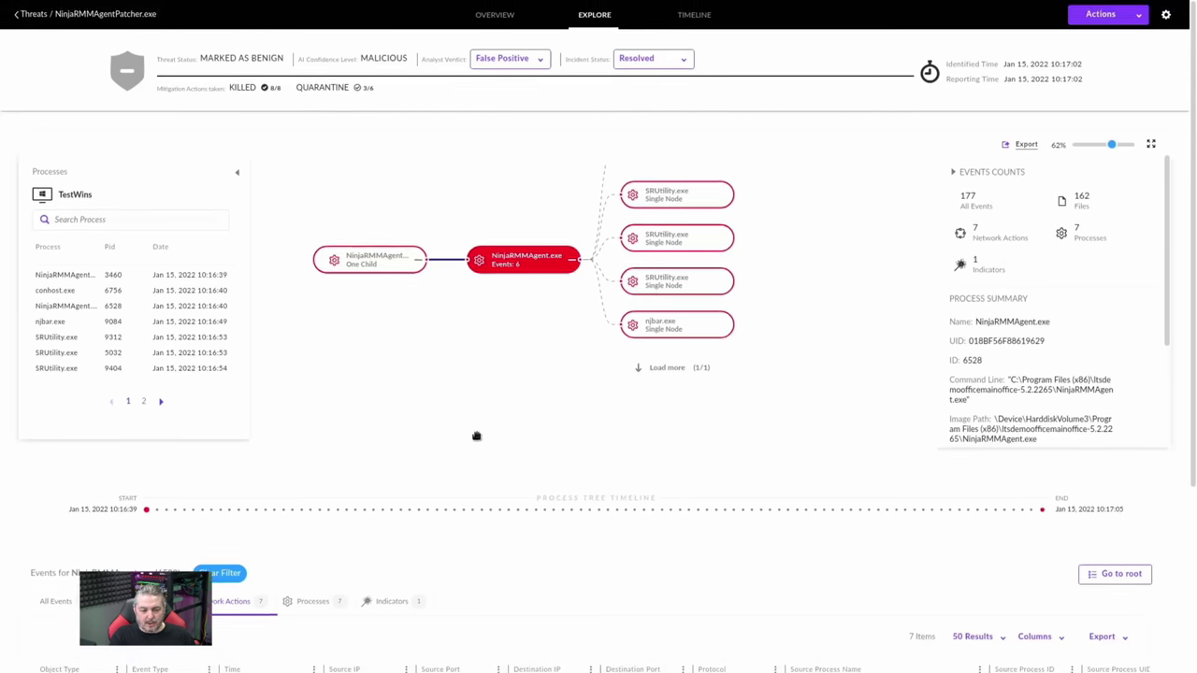
pyautogui.click(673, 369)
pyautogui.click(634, 372)
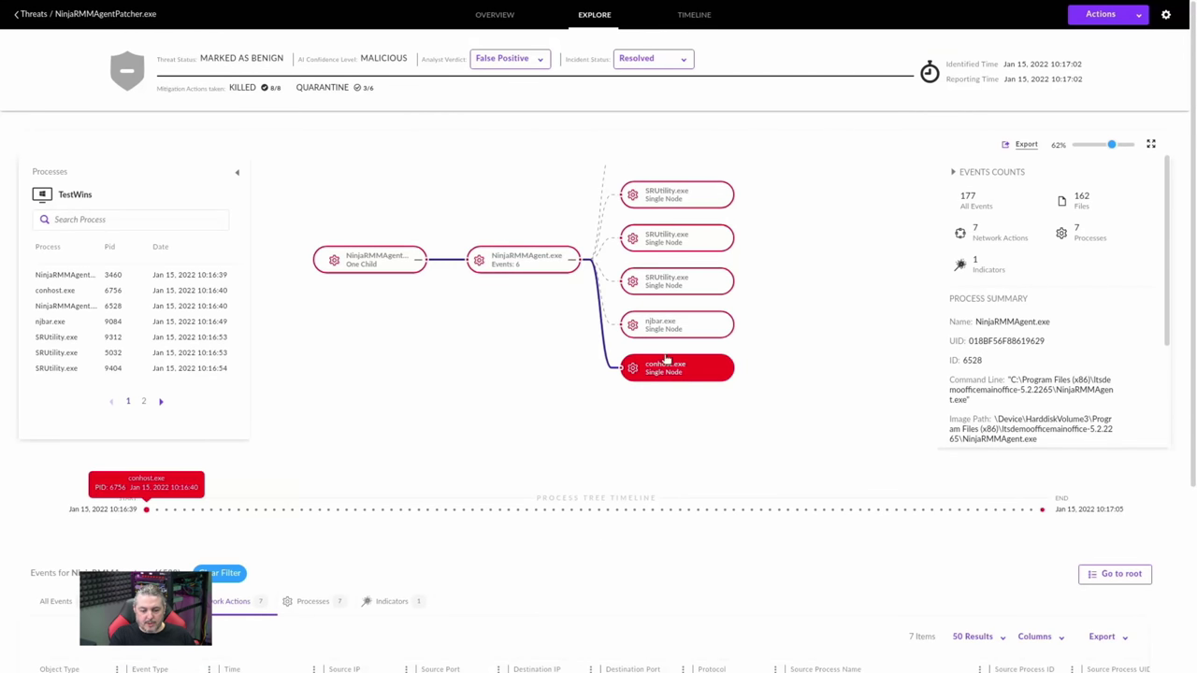
pyautogui.click(675, 326)
pyautogui.scroll(-3, 474, 392)
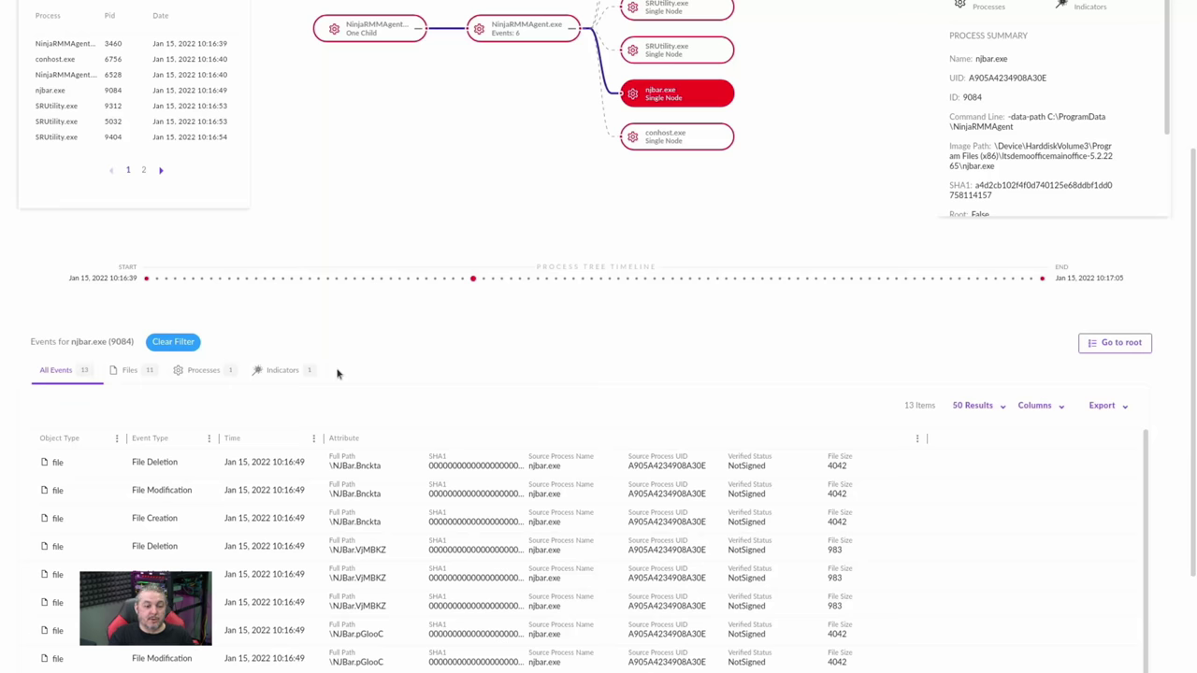
# Select the lockhart.exe process in the process tree and examine its summary and full event list
pyautogui.moveTo(501, 156); pyautogui.dragTo(513, 278)
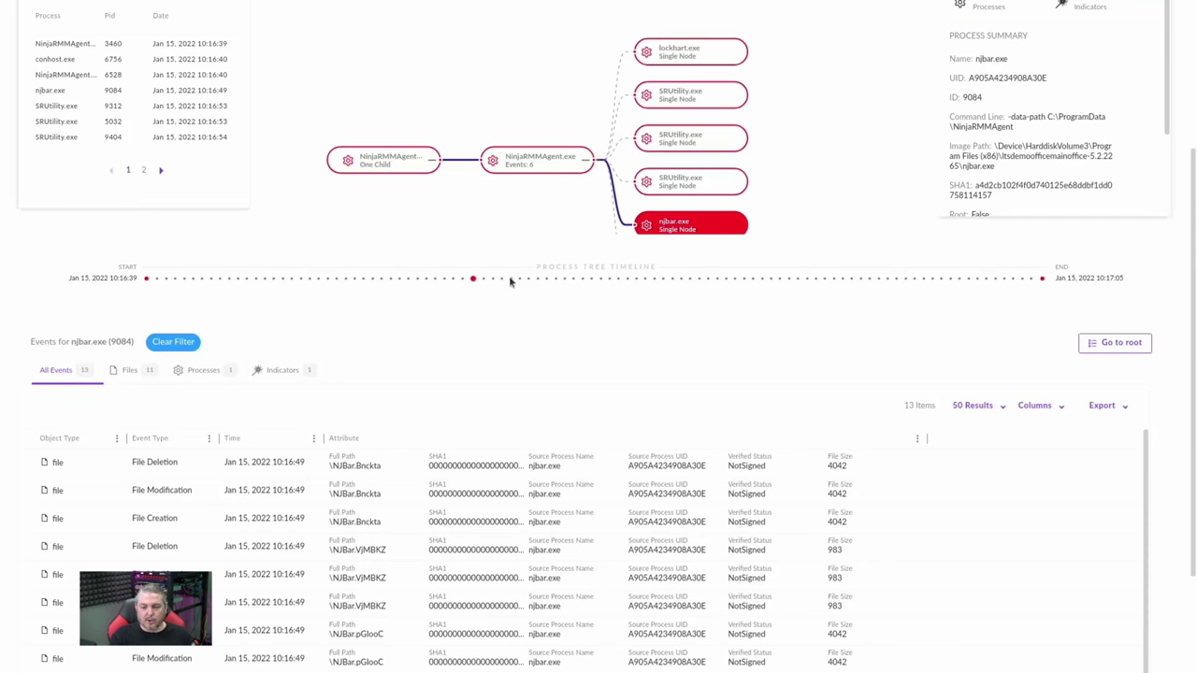
pyautogui.scroll(2, 772, 134)
pyautogui.click(720, 219)
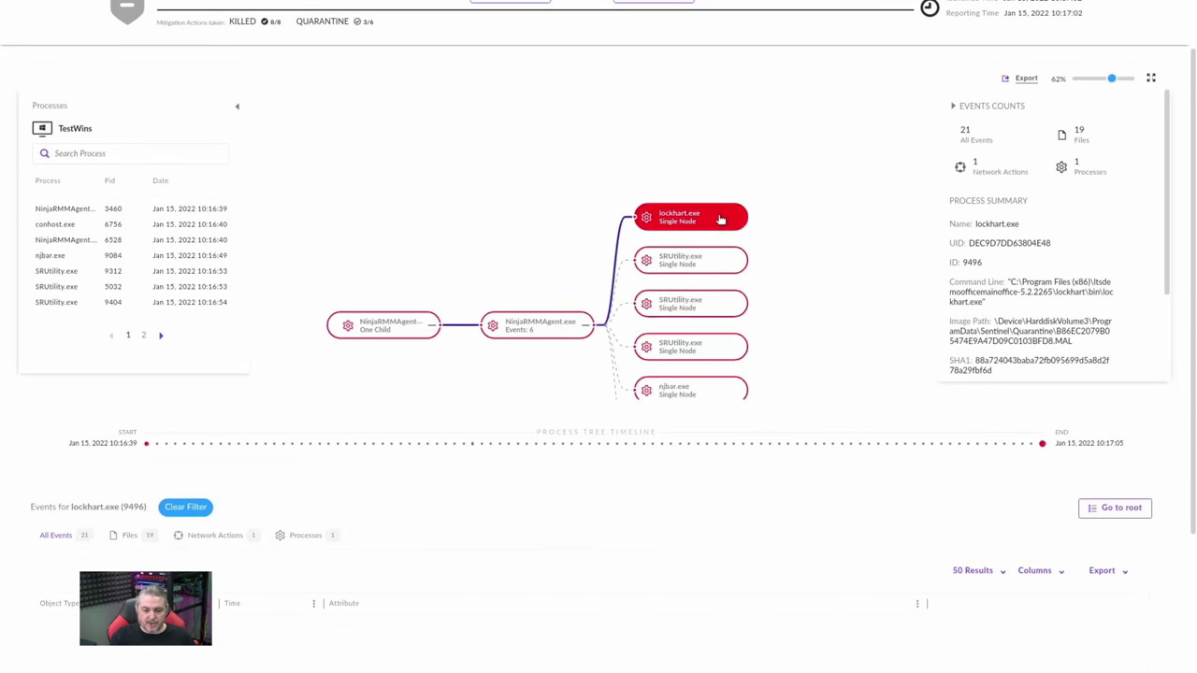
pyautogui.scroll(-2, 783, 224)
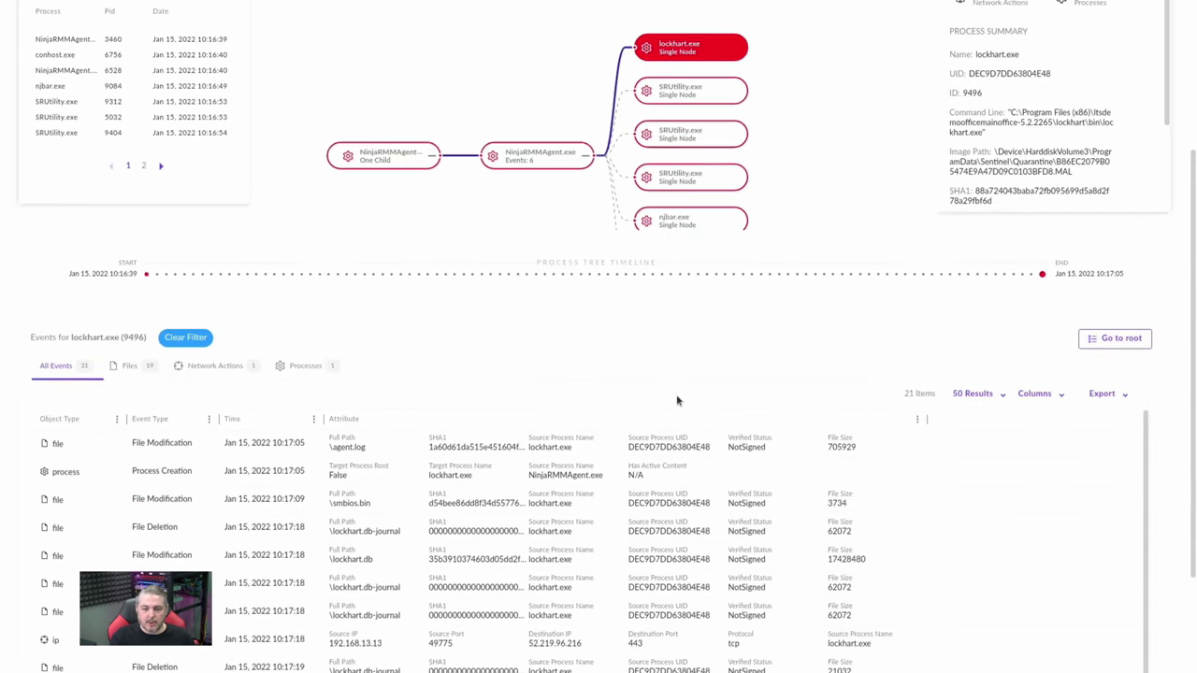
pyautogui.scroll(3, 996, 265)
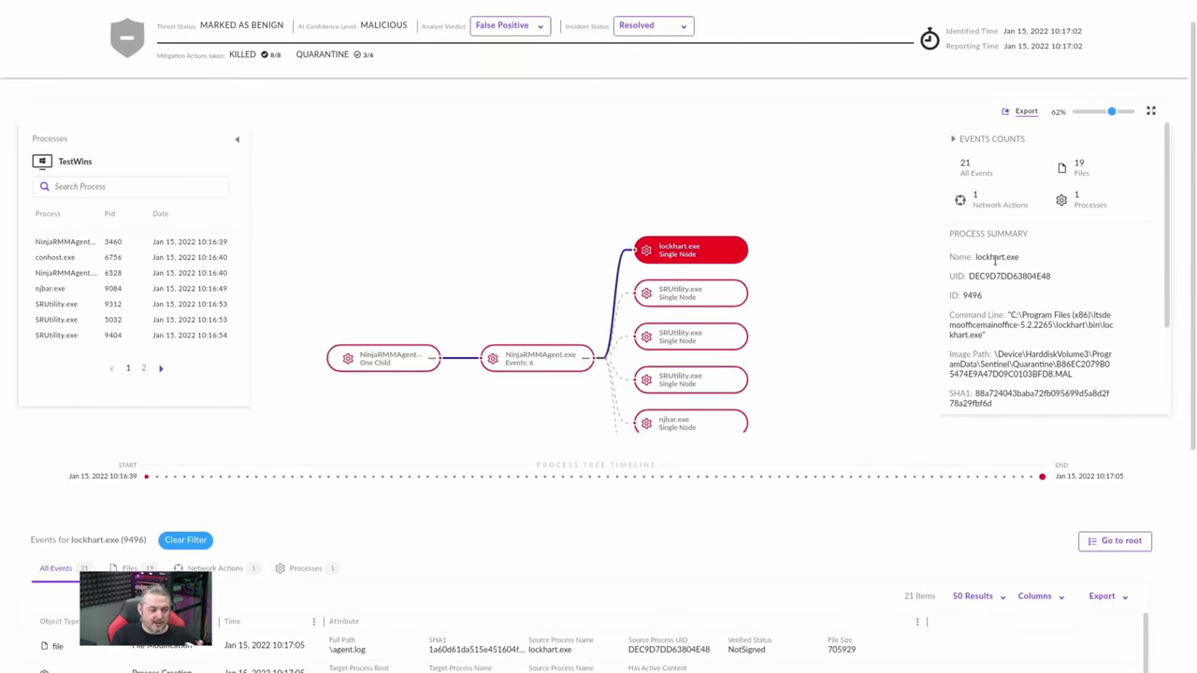
pyautogui.scroll(-8, 470, 328)
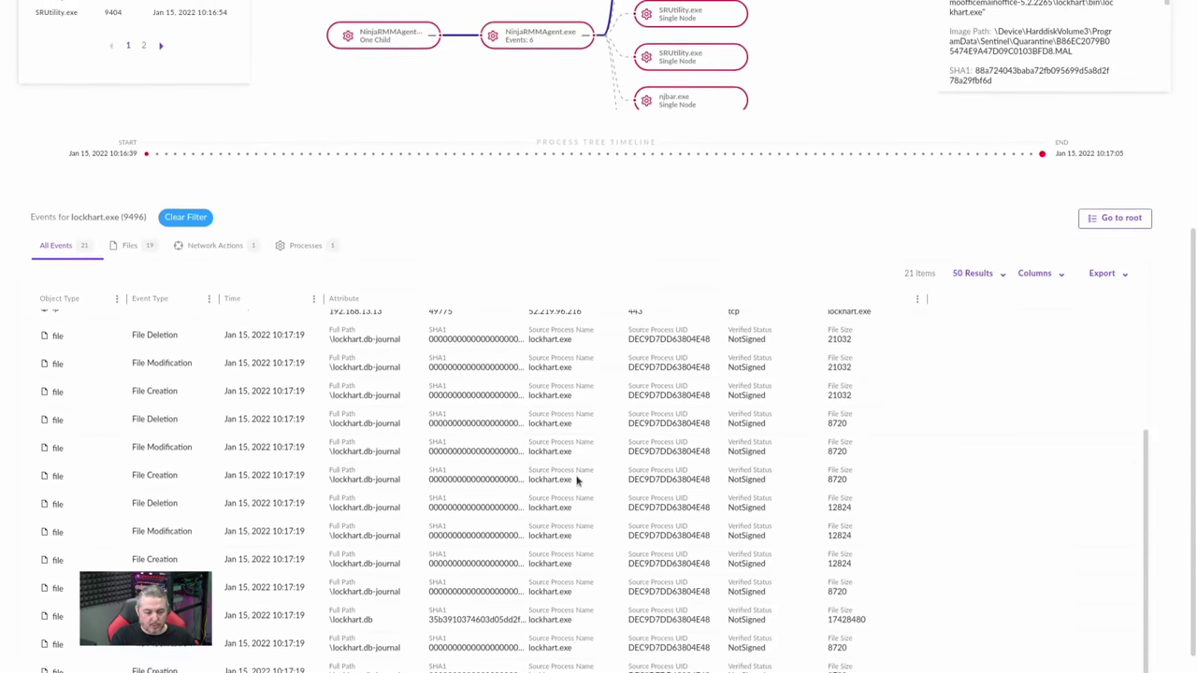
pyautogui.scroll(-1, 576, 479)
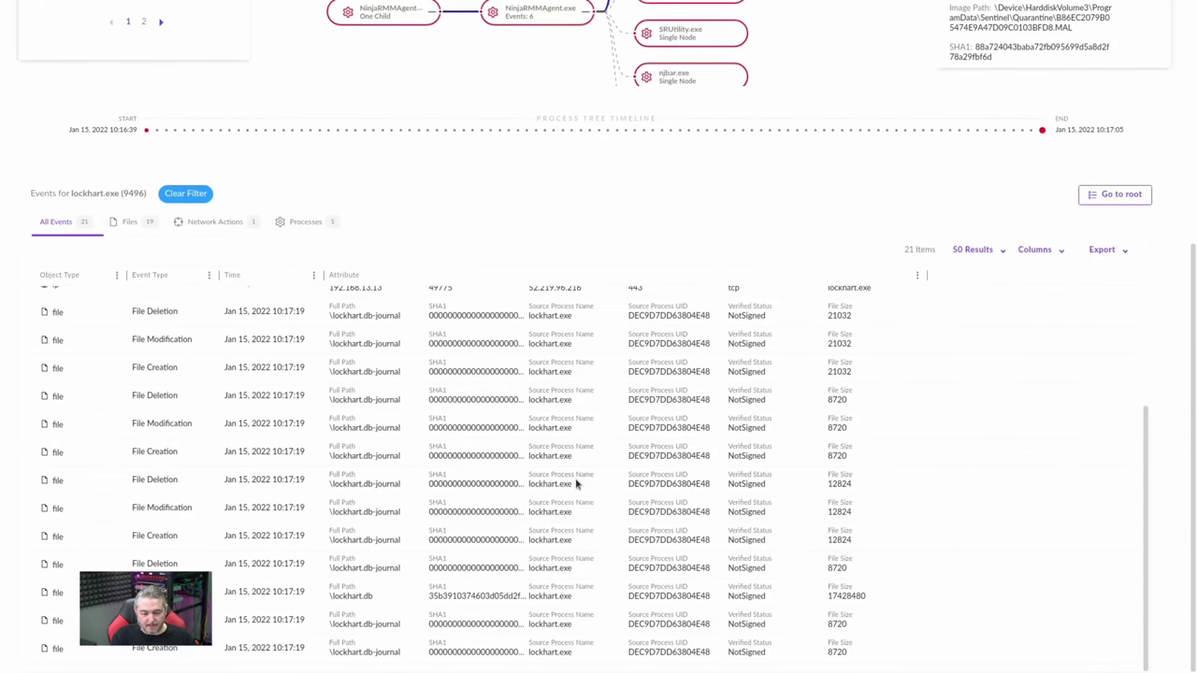
# Filter the lockhart.exe events to network actions and to process events to check each category
pyautogui.scroll(5, 577, 482)
pyautogui.click(217, 228)
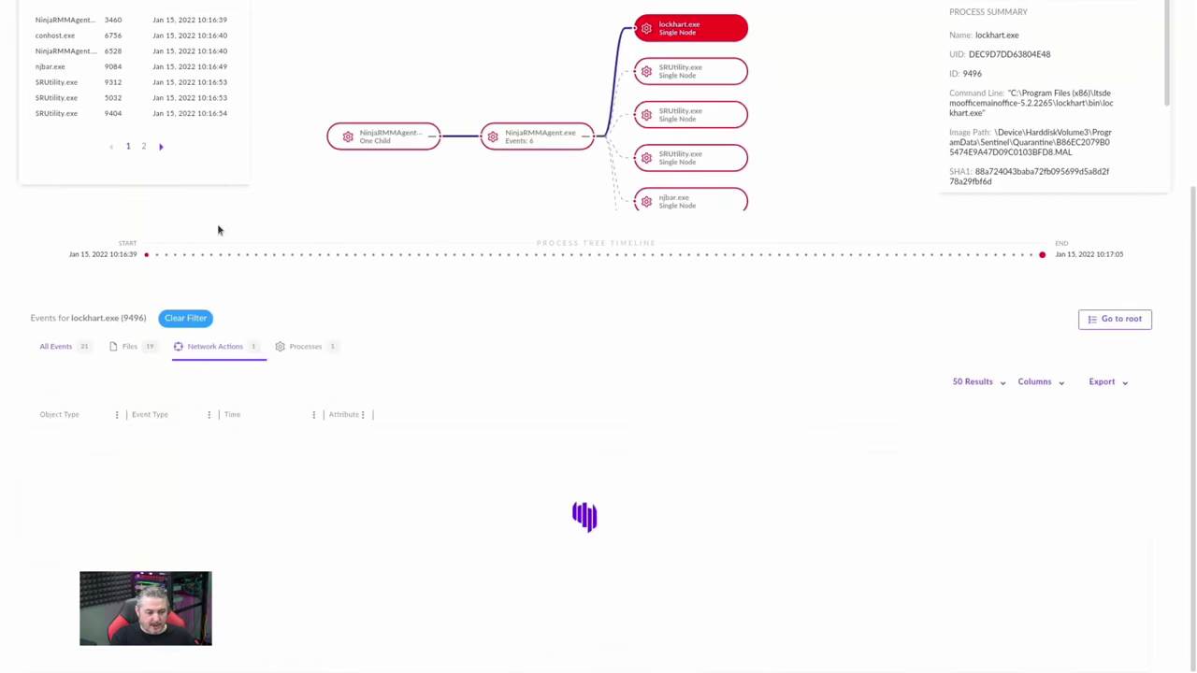
pyautogui.click(299, 351)
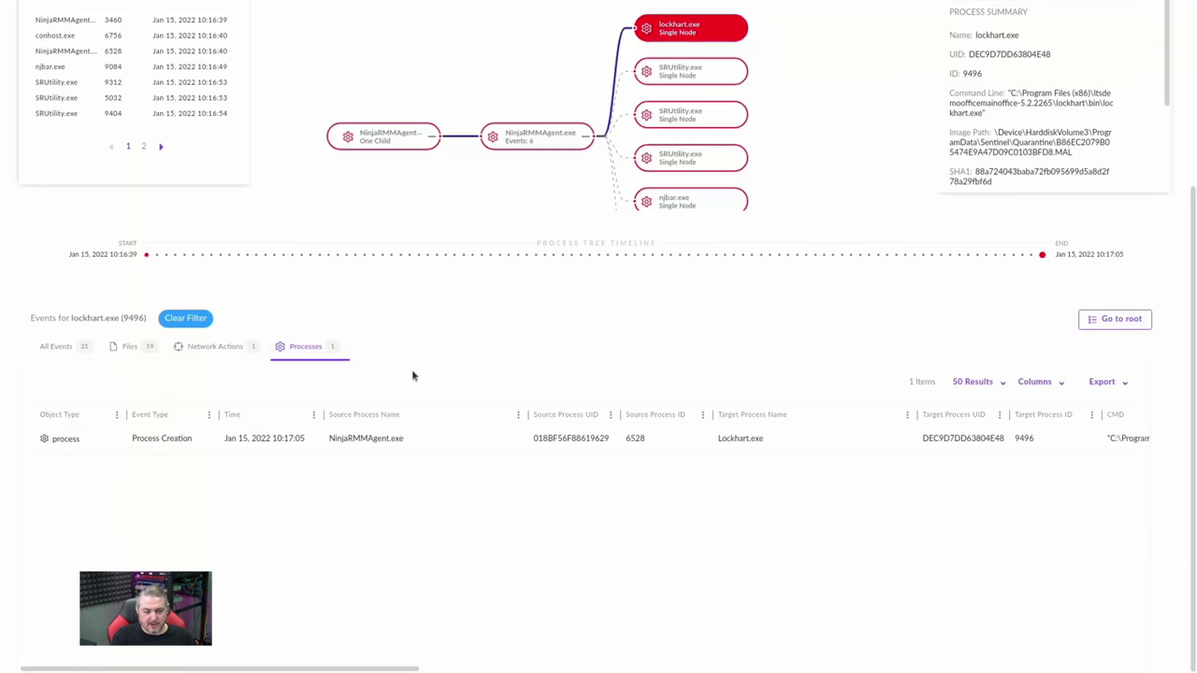
# View the NinjaRMMAgentPatcher.exe threat's event timeline, and open the mitigated 94766b7f5469168f24fe98d5b8... threat from the threats list
pyautogui.scroll(5, 430, 369)
pyautogui.click(696, 19)
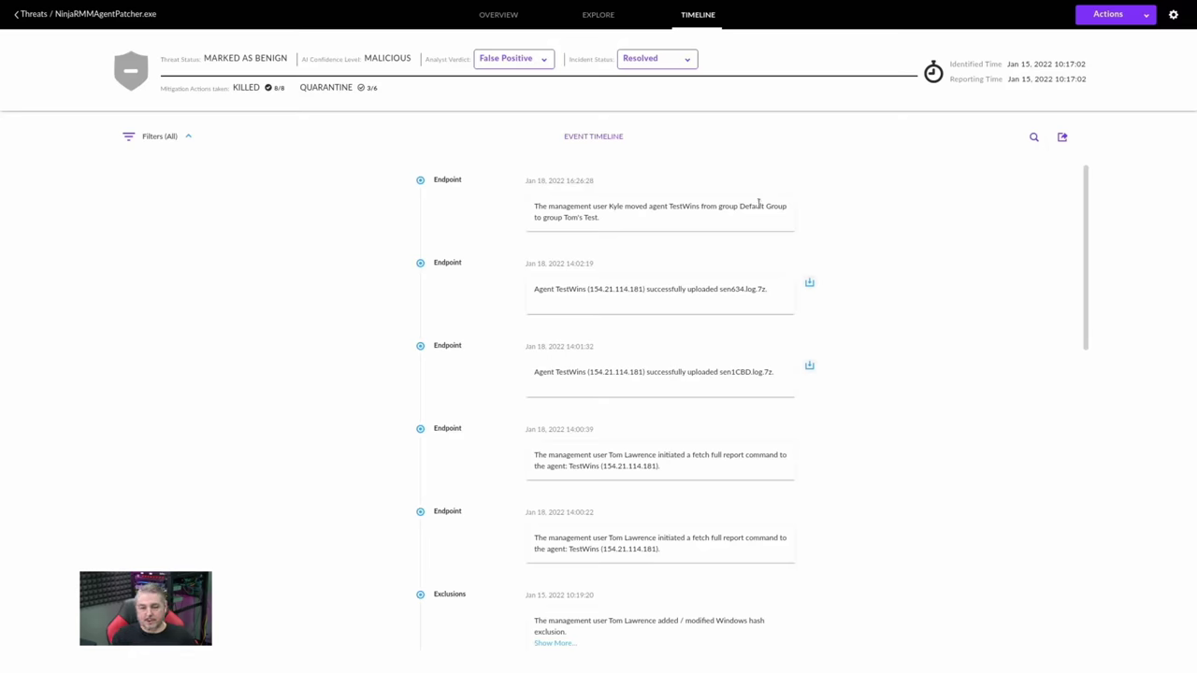
pyautogui.click(26, 14)
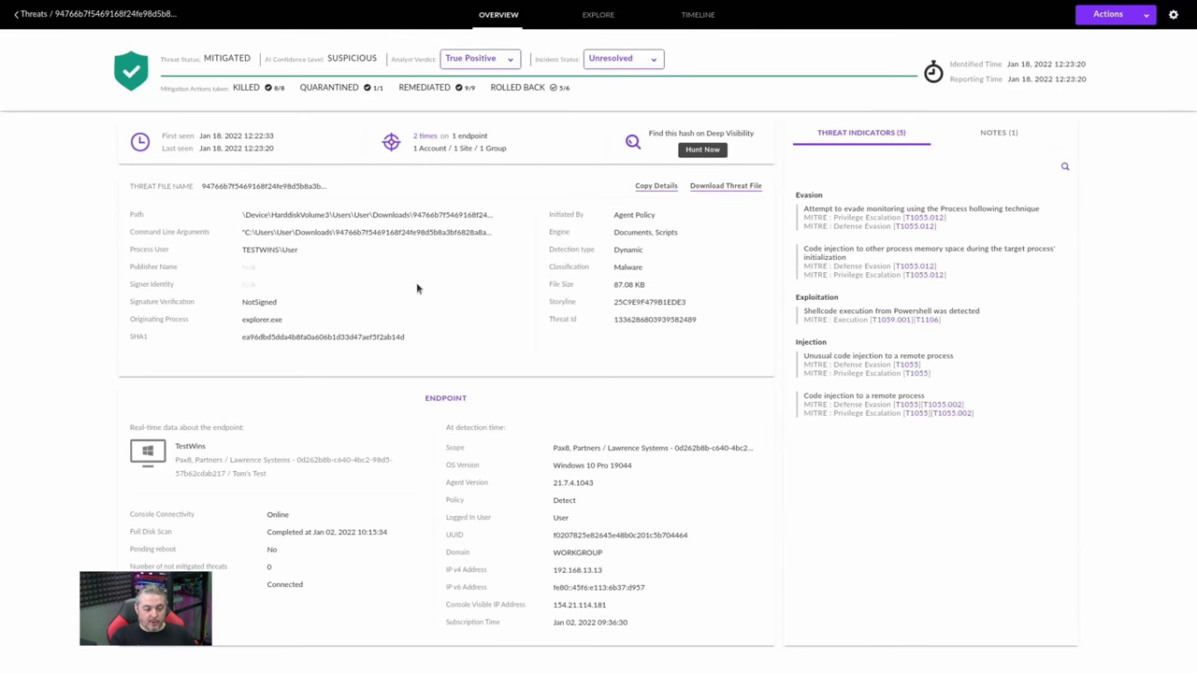
# Look up the SHA1 hash of the 94766b7f... threat in VirusTotal and review its detection rules and vendor results
pyautogui.click(326, 340)
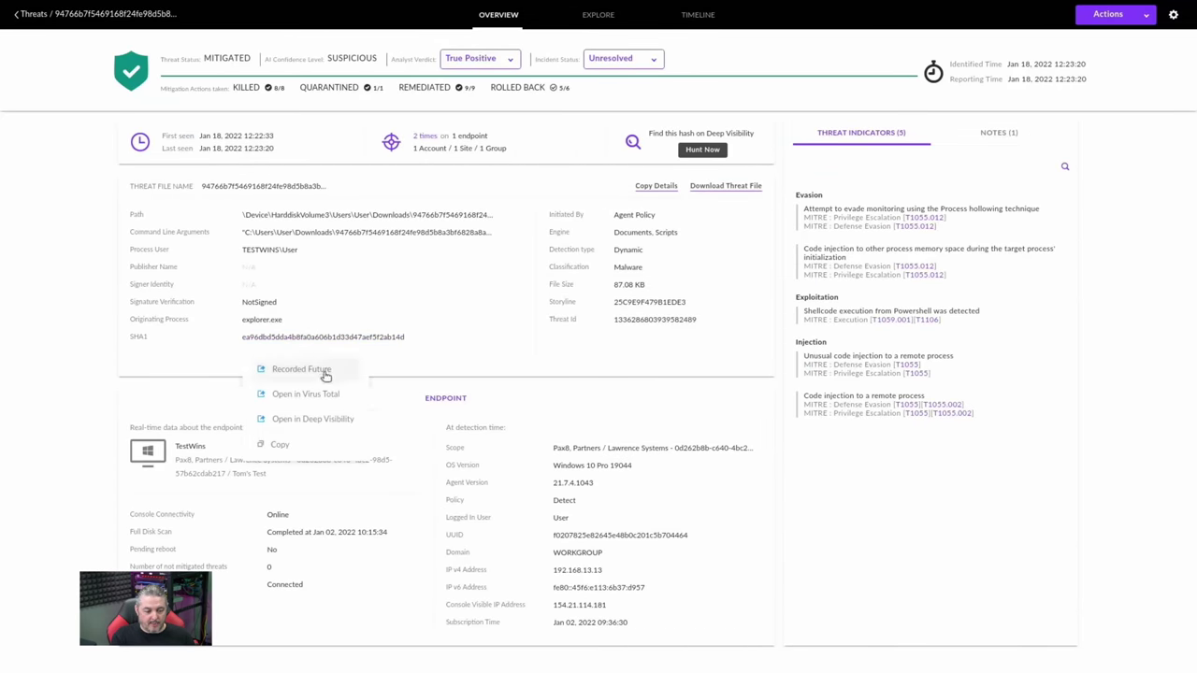
pyautogui.click(328, 394)
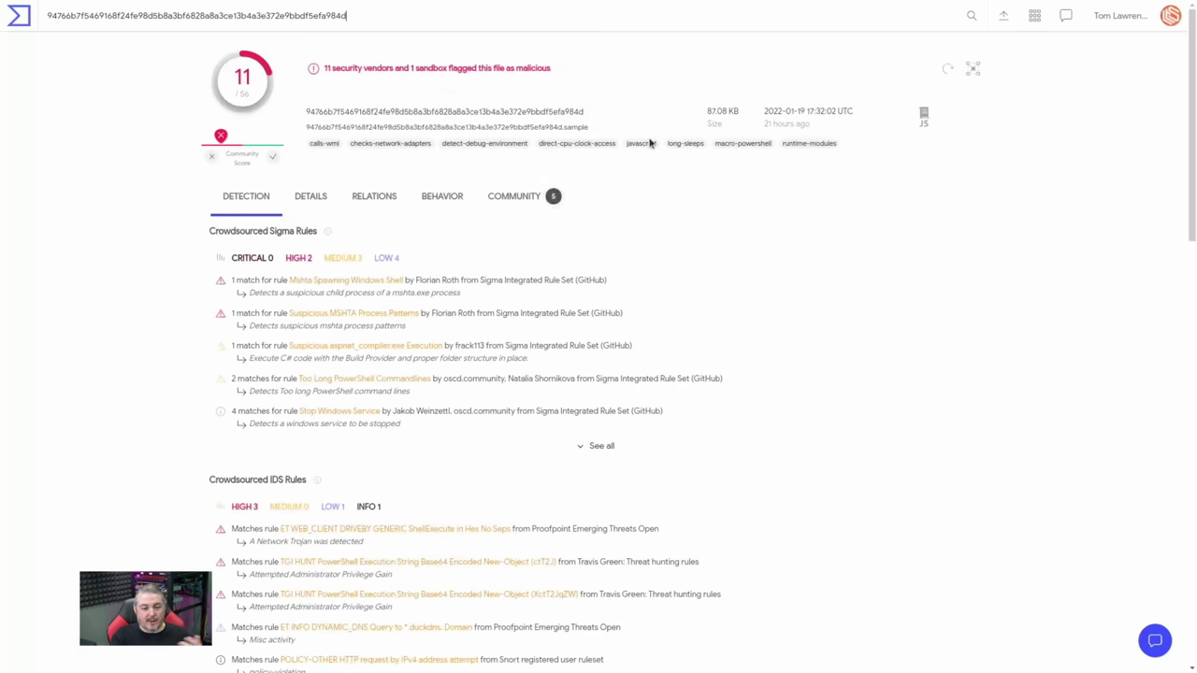
pyautogui.scroll(-5, 868, 342)
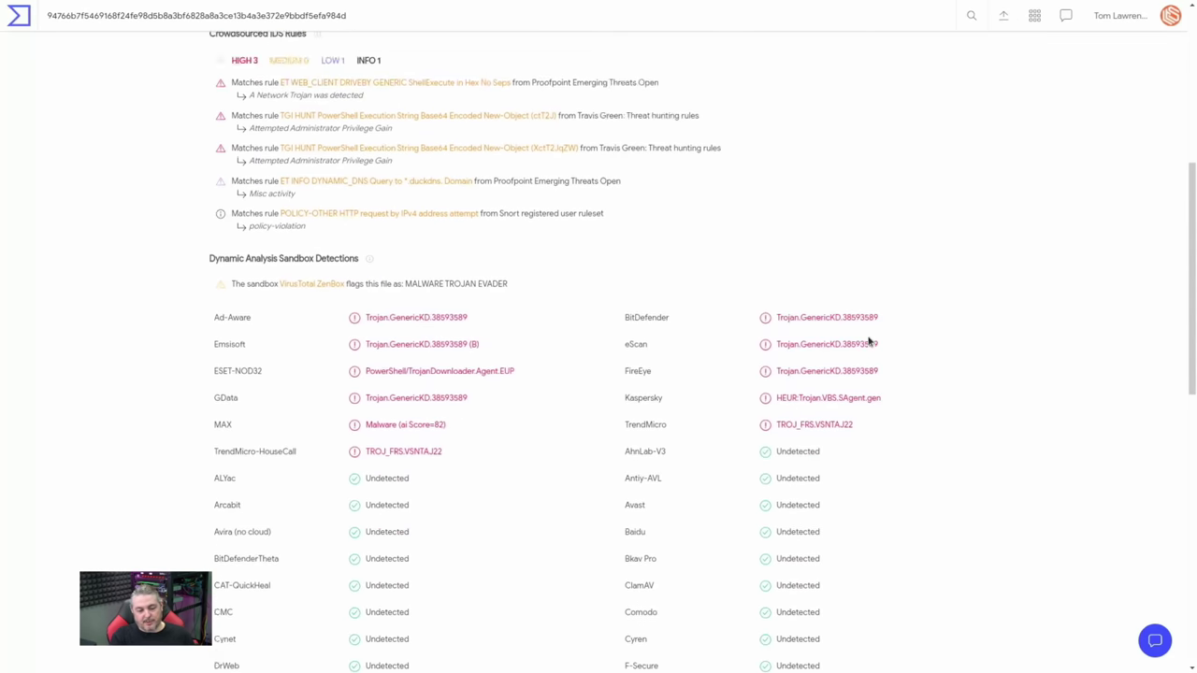
pyautogui.scroll(-3, 868, 343)
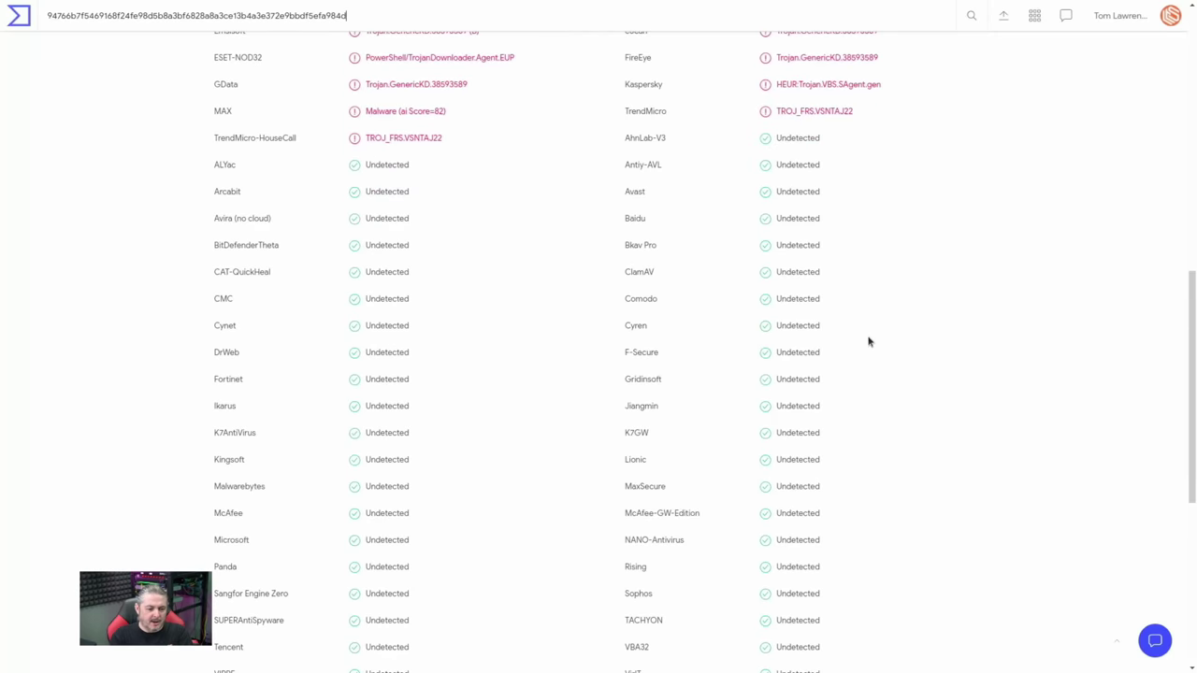
pyautogui.scroll(6, 671, 375)
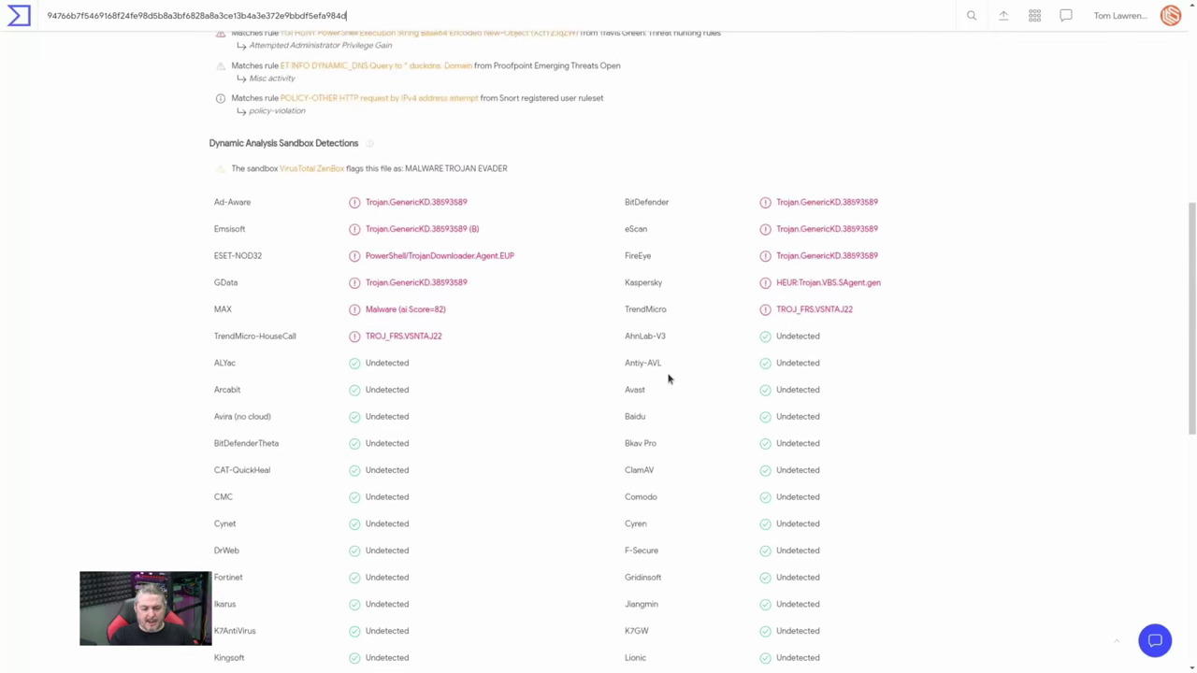